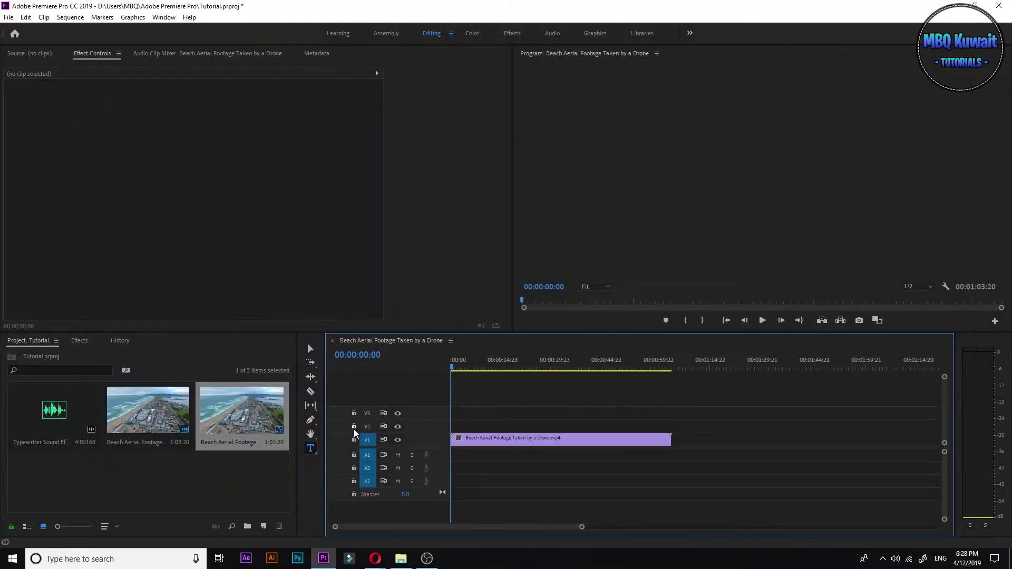
# Grade the drone clip in Lumetri: Temperature 23.2, Exposure -0.1, more Contrast, Highlights reset to 0.
pyautogui.moveTo(452, 366); pyautogui.dragTo(648, 415)
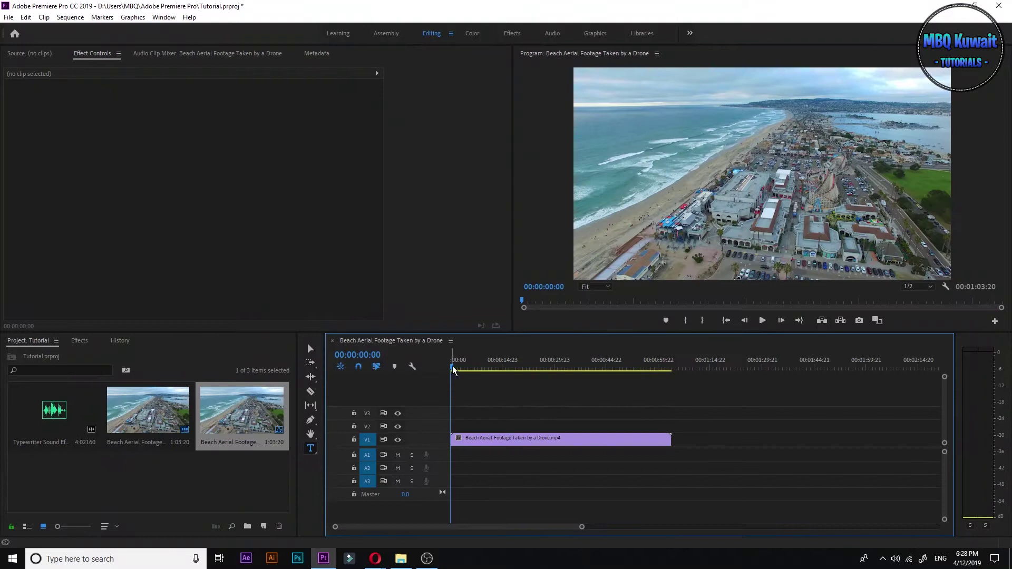
pyautogui.click(648, 439)
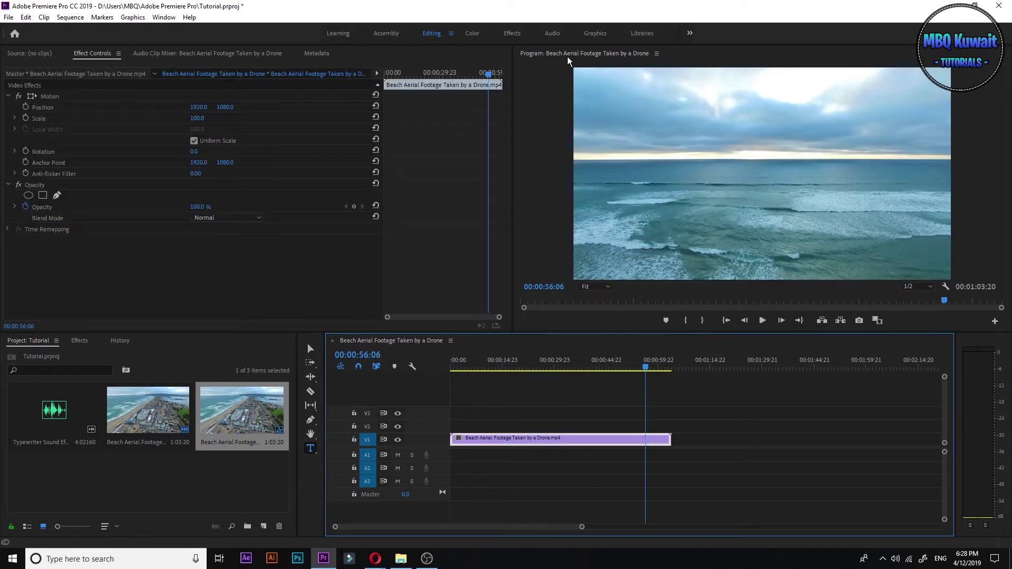
pyautogui.click(474, 34)
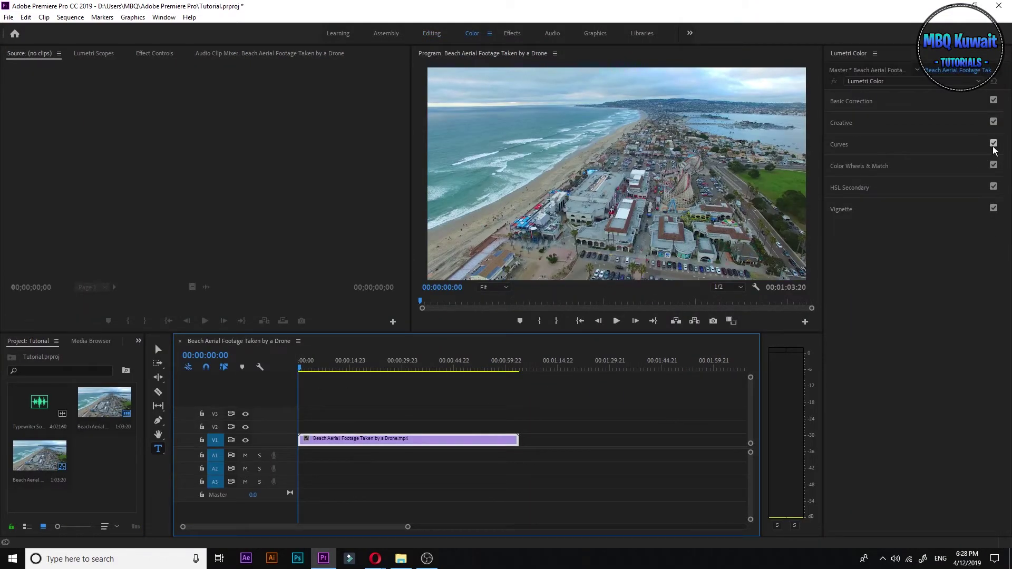
pyautogui.click(864, 103)
pyautogui.moveTo(930, 176); pyautogui.dragTo(956, 189)
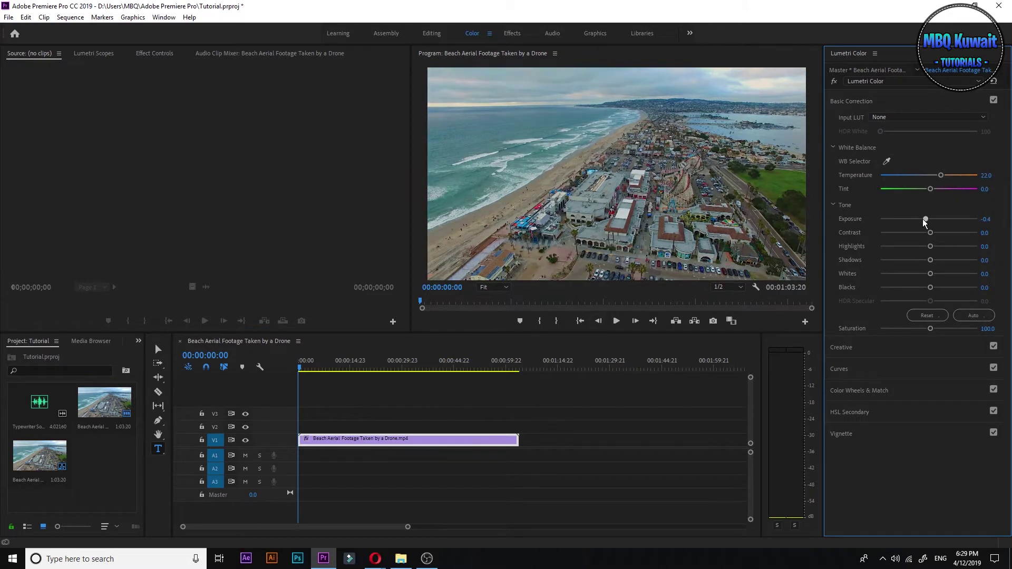
pyautogui.click(930, 225)
pyautogui.moveTo(930, 232)
pyautogui.mouseDown()
pyautogui.moveTo(955, 241)
pyautogui.moveTo(943, 232)
pyautogui.moveTo(923, 246)
pyautogui.mouseUp()
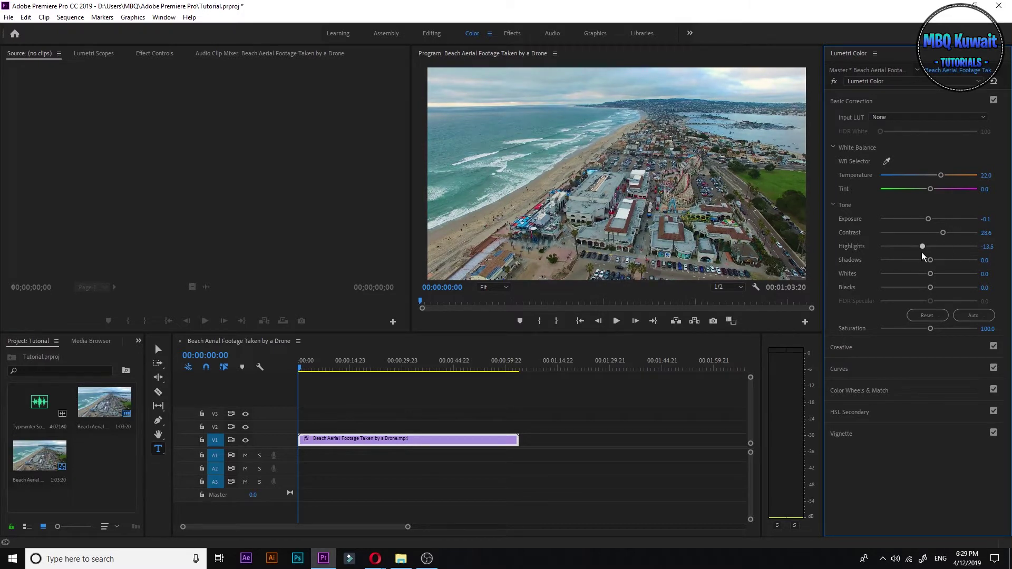
pyautogui.doubleClick(924, 246)
pyautogui.moveTo(300, 367); pyautogui.dragTo(421, 367)
pyautogui.click(431, 33)
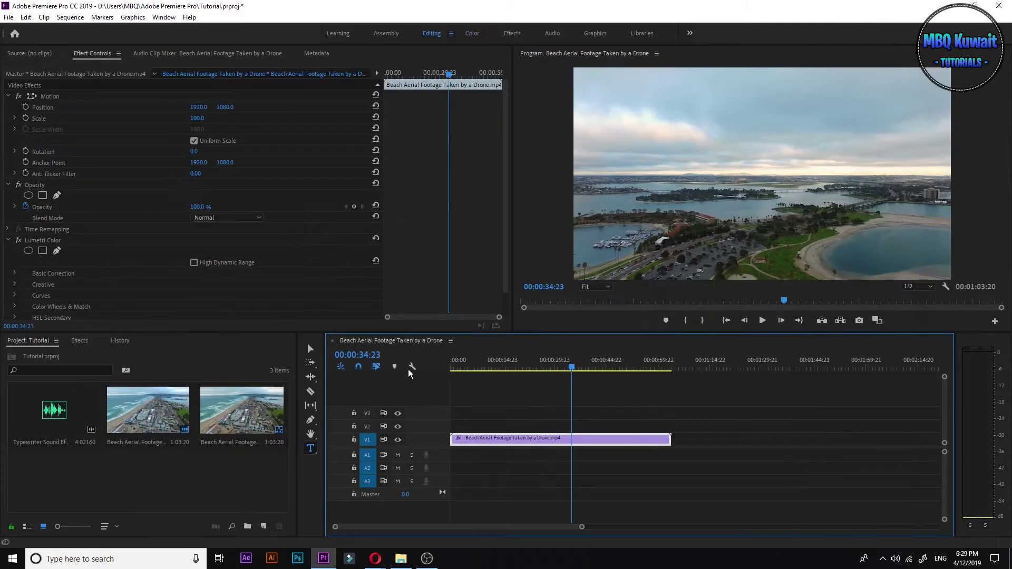
# Change the drone clip's duration to 00:00:15:00 and type a 'Beach' title over it.
pyautogui.rightClick(517, 439)
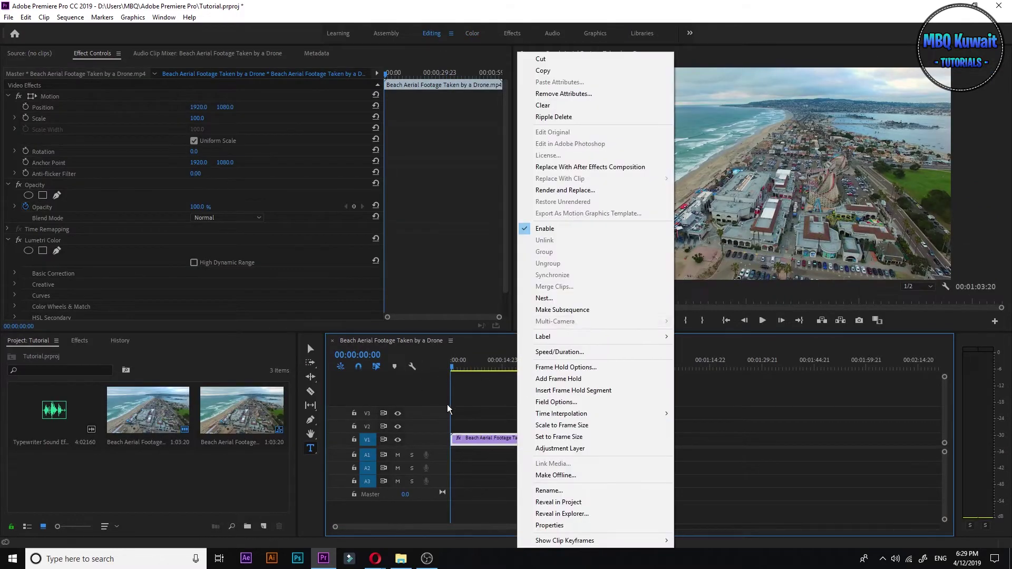
pyautogui.click(552, 352)
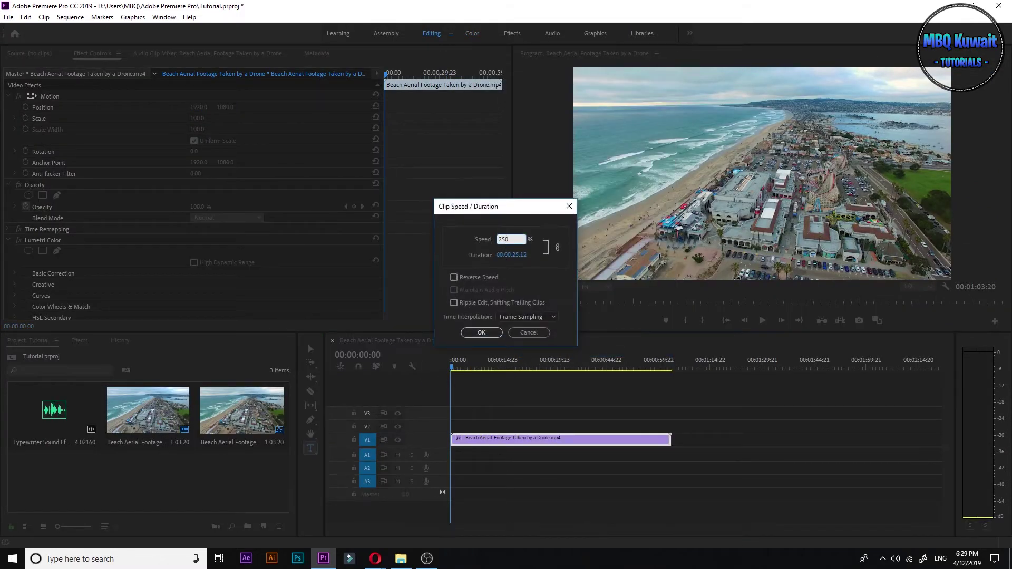
pyautogui.press('Tab')
pyautogui.write('1500')
pyautogui.click(481, 332)
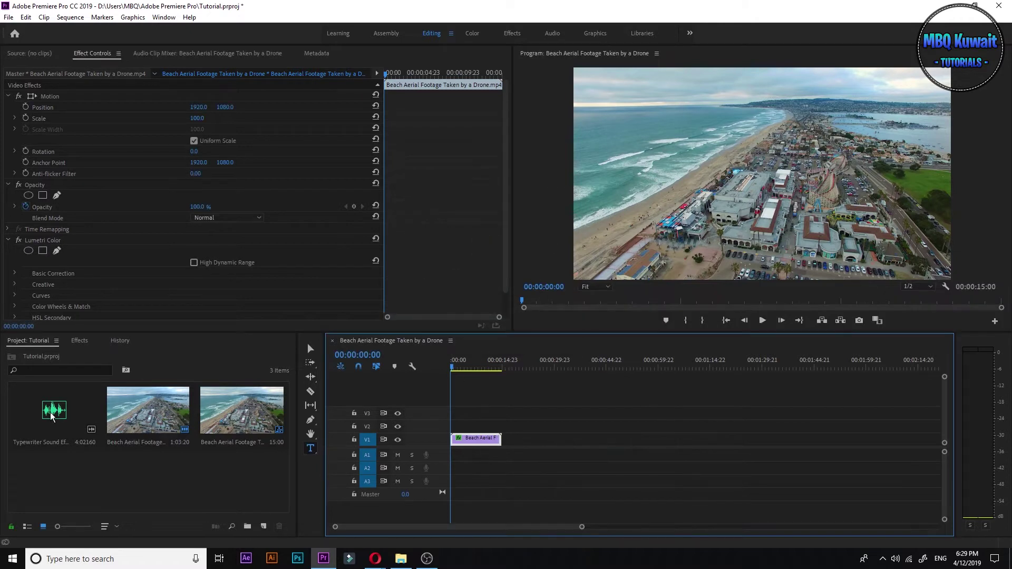
pyautogui.click(733, 196)
pyautogui.write('Bea')
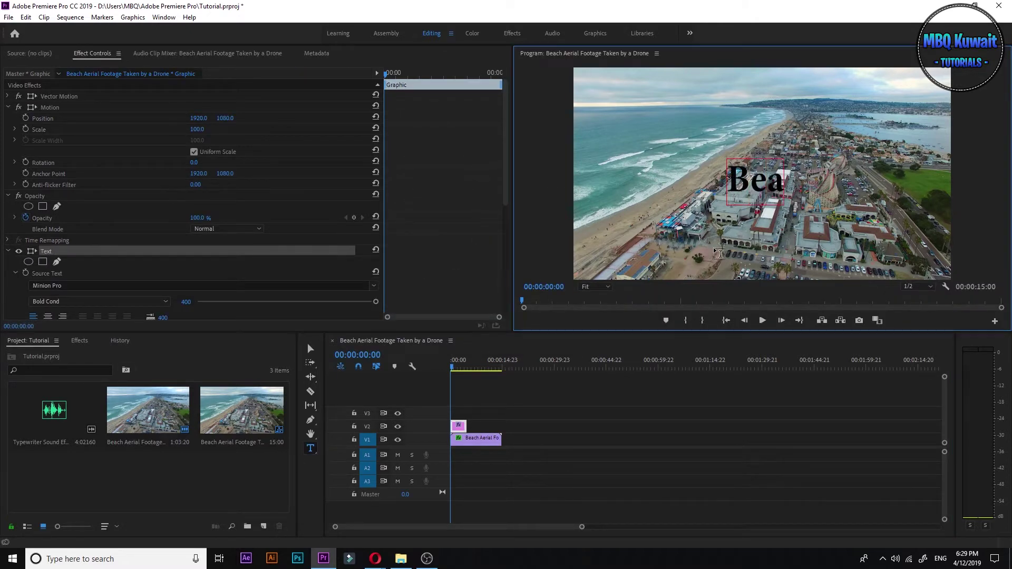
pyautogui.write('ch')
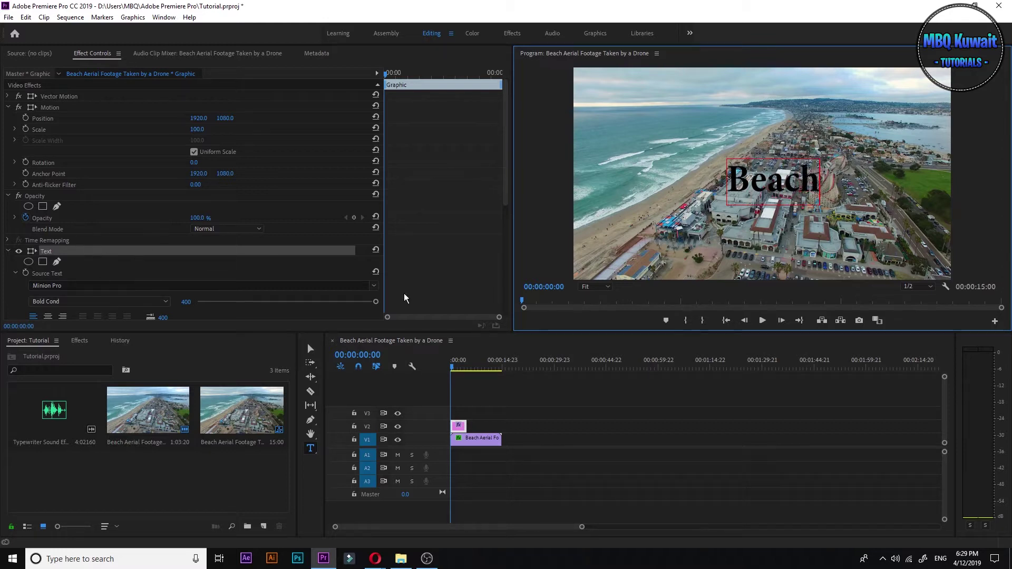
# Set the Beach title's font to Gill Sans Ultra Bold.
pyautogui.doubleClick(776, 193)
pyautogui.click(373, 286)
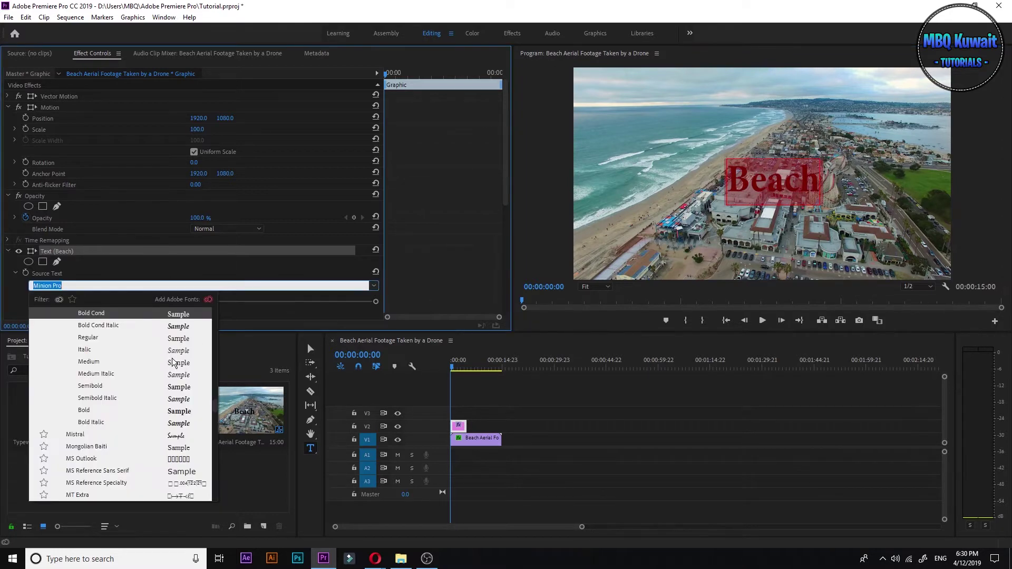
pyautogui.moveTo(214, 405); pyautogui.dragTo(218, 302)
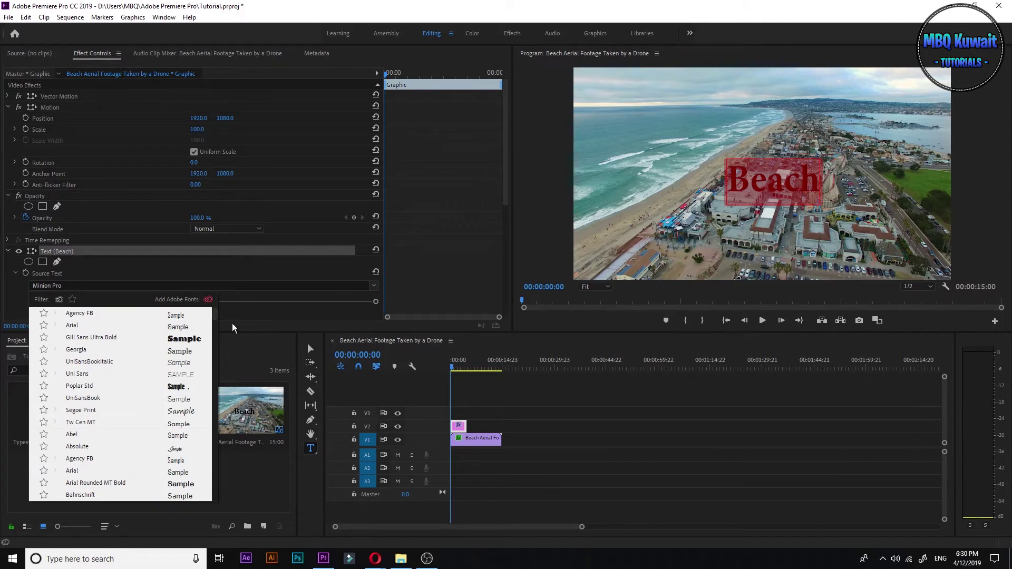
pyautogui.click(96, 337)
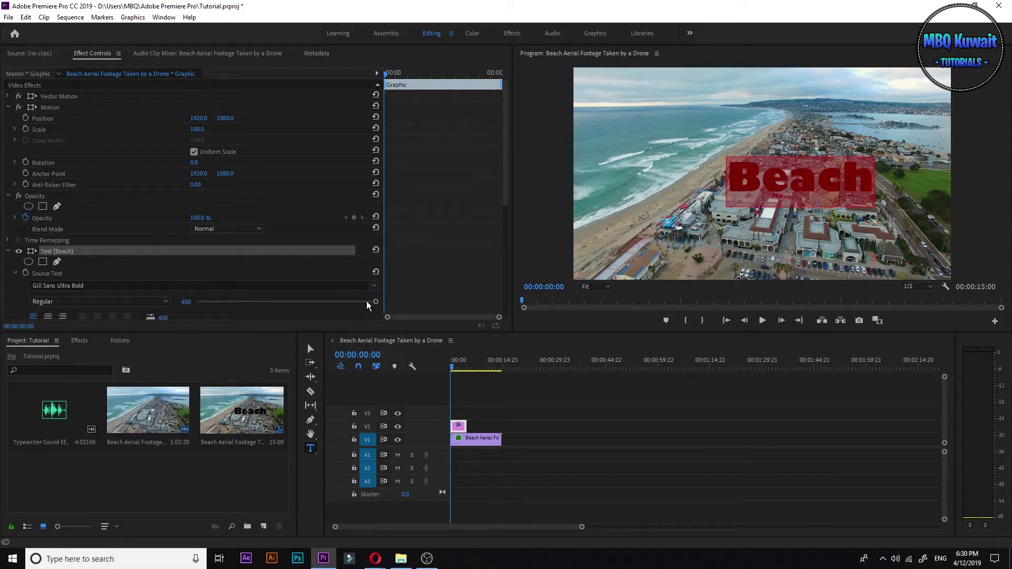
# Give the title tracking 400 and a font size of 550.
pyautogui.moveTo(427, 309); pyautogui.dragTo(376, 246)
pyautogui.scroll(-2, 189, 276)
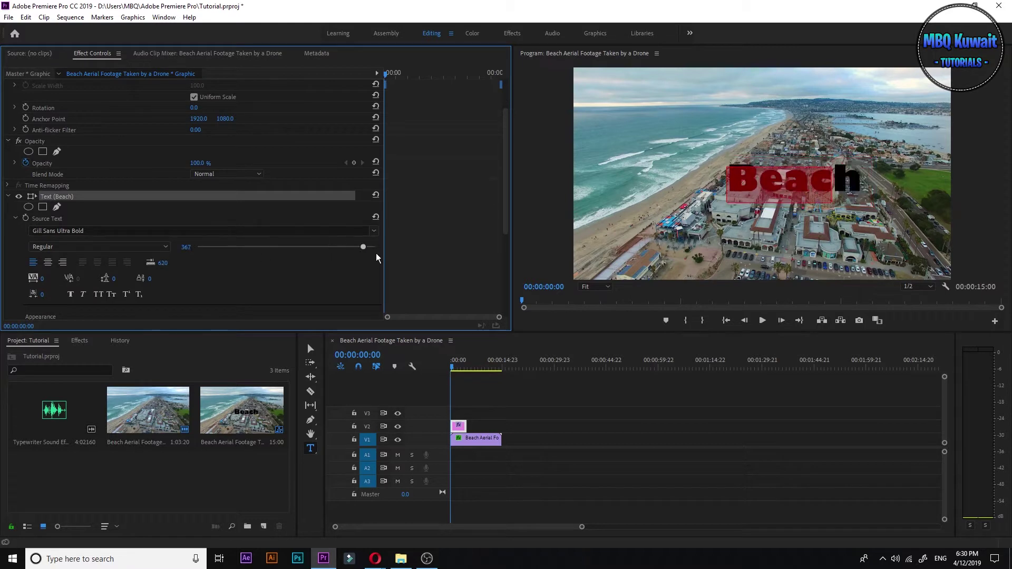
pyautogui.click(163, 263)
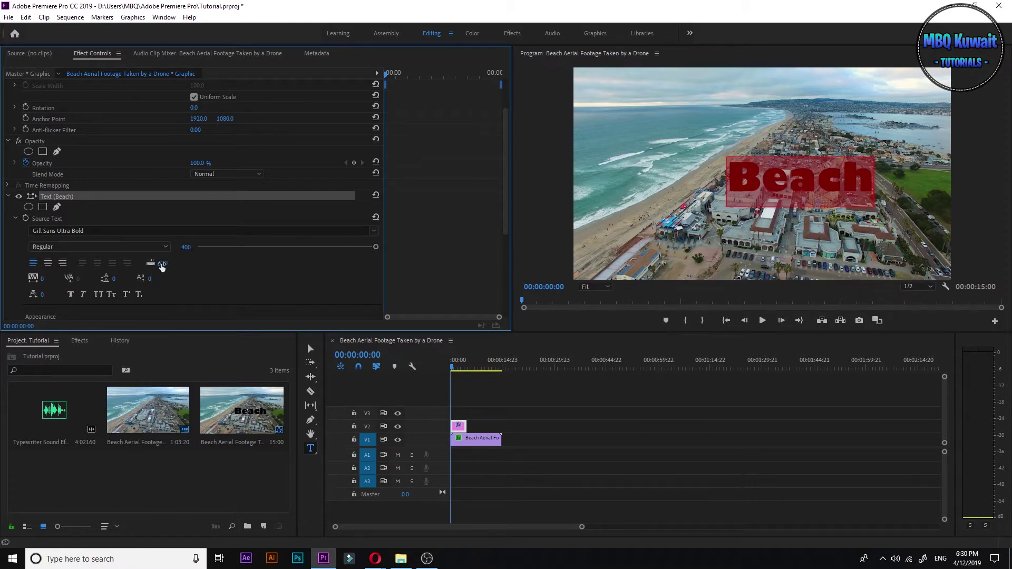
pyautogui.click(339, 206)
pyautogui.click(239, 260)
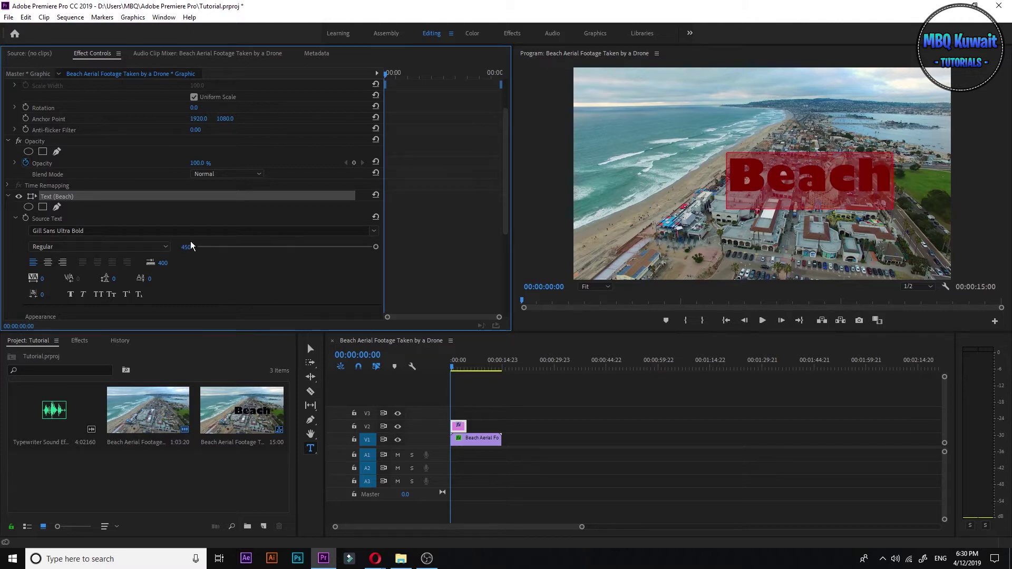
pyautogui.write('50')
pyautogui.click(266, 293)
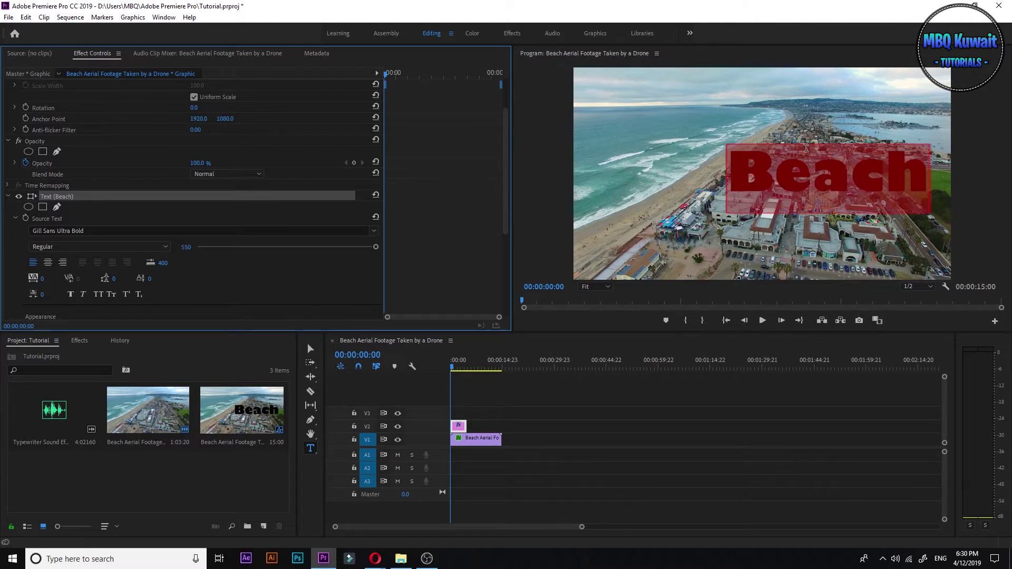
pyautogui.moveTo(506, 220); pyautogui.dragTo(507, 278)
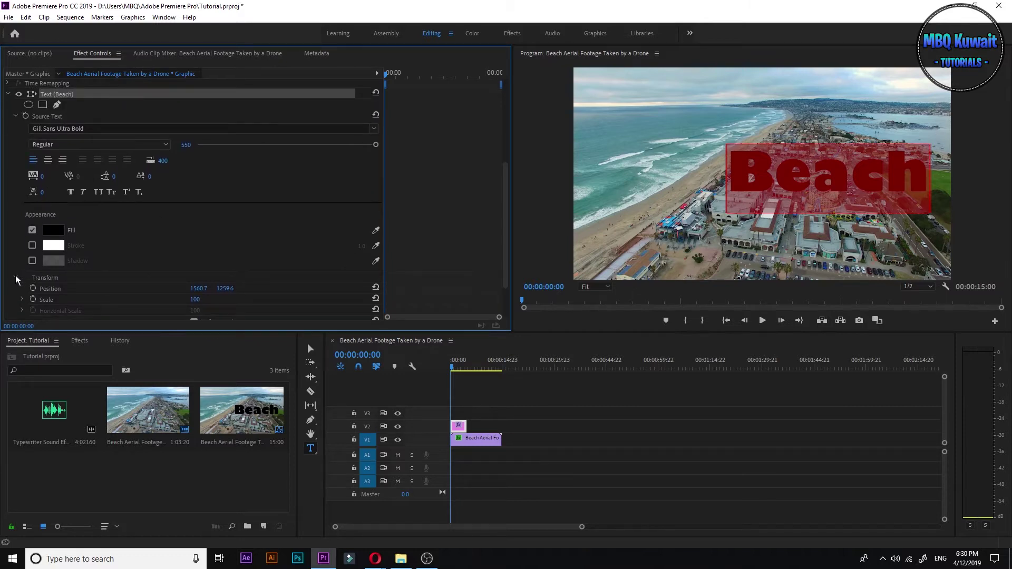
pyautogui.click(14, 277)
# Make the title's fill white (FFFFFF) and turn on a black stroke.
pyautogui.click(53, 255)
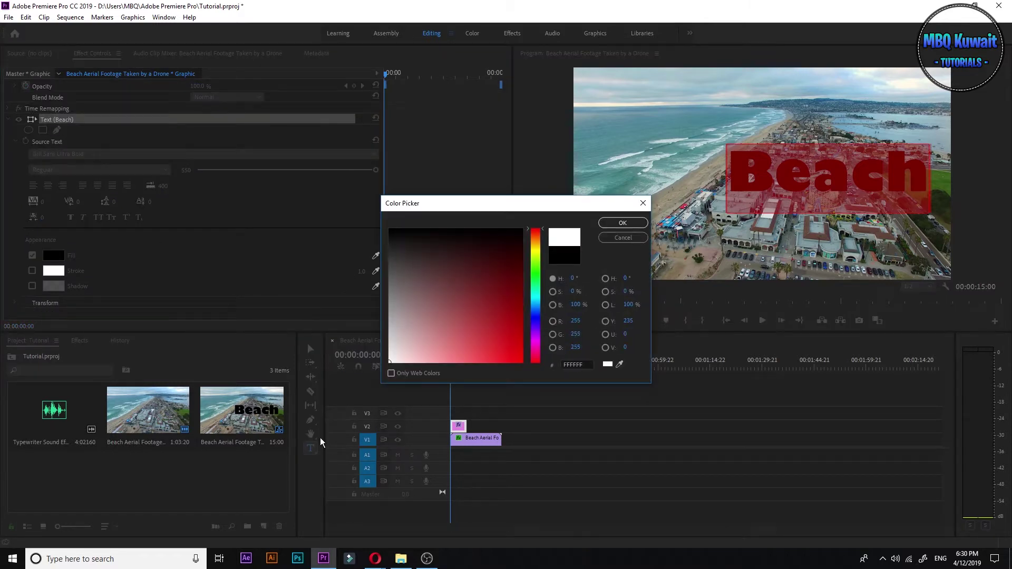
pyautogui.click(623, 223)
pyautogui.click(62, 272)
pyautogui.click(391, 291)
pyautogui.press('Return')
# Set the title's stroke width to 50.
pyautogui.click(350, 271)
pyautogui.press('Return')
pyautogui.click(353, 270)
pyautogui.write('15')
pyautogui.press('Return')
pyautogui.click(353, 270)
pyautogui.write('50')
pyautogui.press('Return')
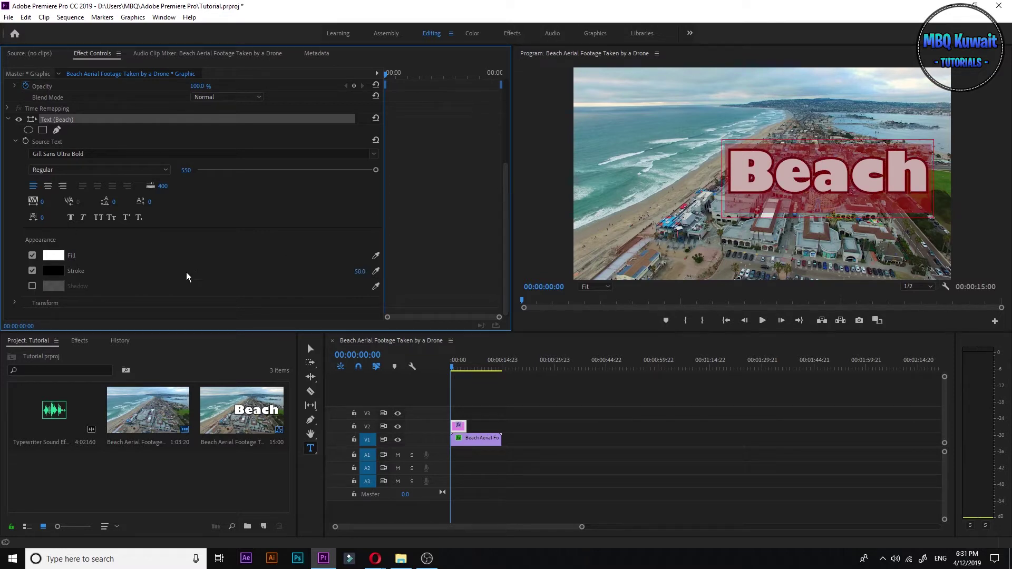
# Set the title's horizontal Transform Position to 950.
pyautogui.click(14, 303)
pyautogui.scroll(-3, 7, 280)
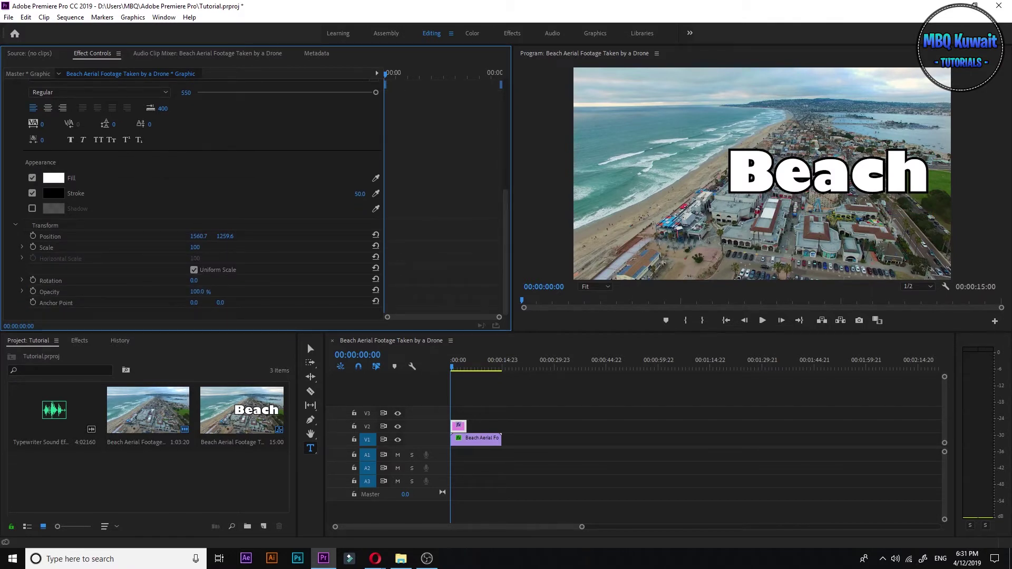
pyautogui.moveTo(211, 236); pyautogui.dragTo(179, 236)
pyautogui.click(198, 236)
pyautogui.write('95')
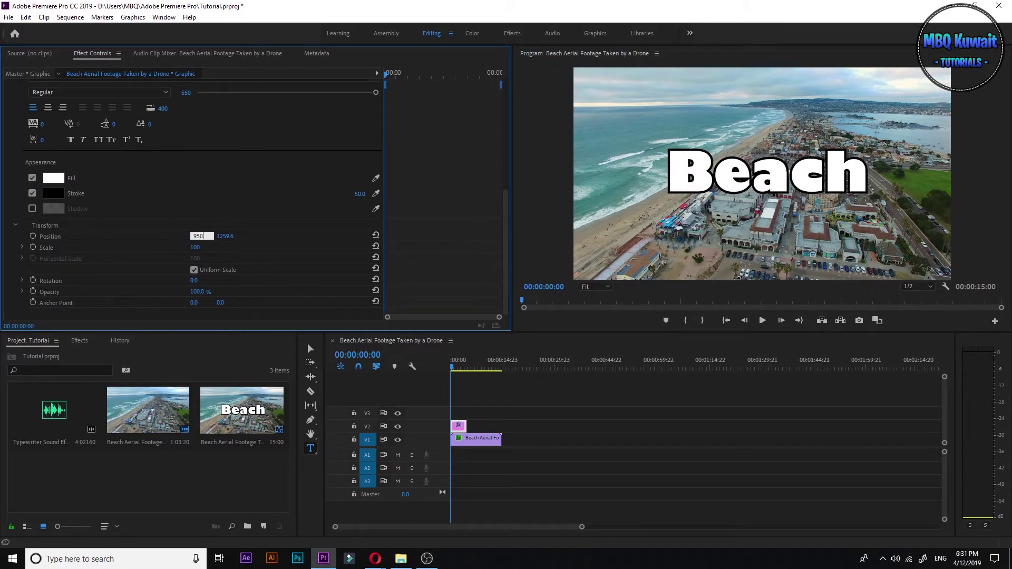
pyautogui.write('0')
pyautogui.press('Return')
# Set the title's vertical Transform Position to 1300.
pyautogui.click(228, 237)
pyautogui.write('960')
pyautogui.press('Return')
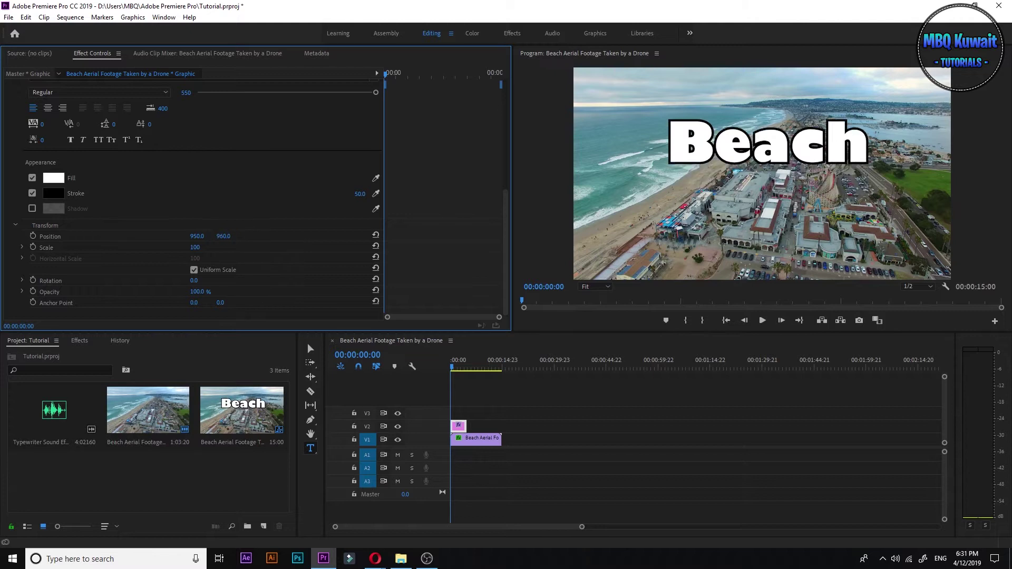
pyautogui.click(228, 236)
pyautogui.write('1')
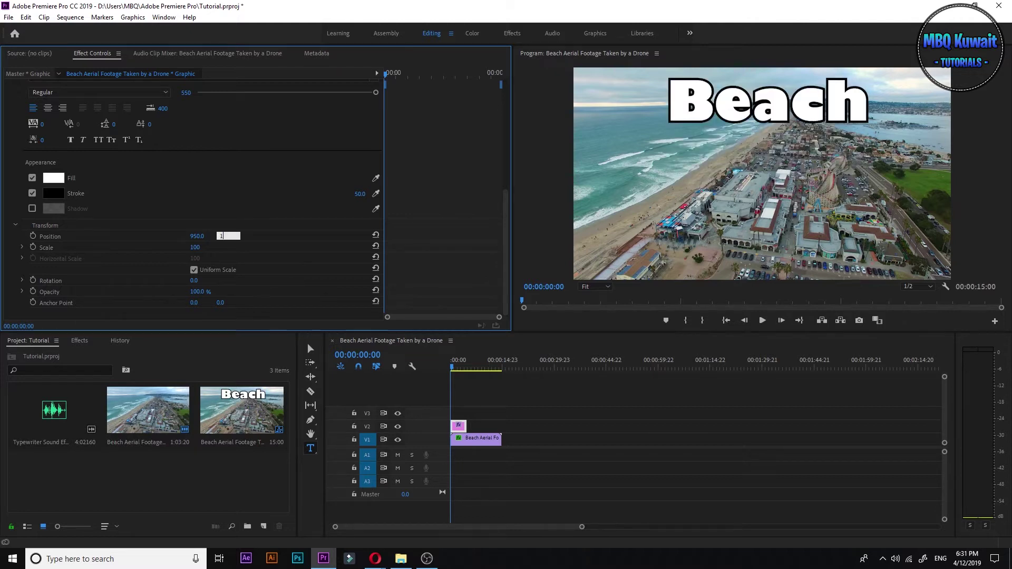
pyautogui.write('343')
pyautogui.press('Return')
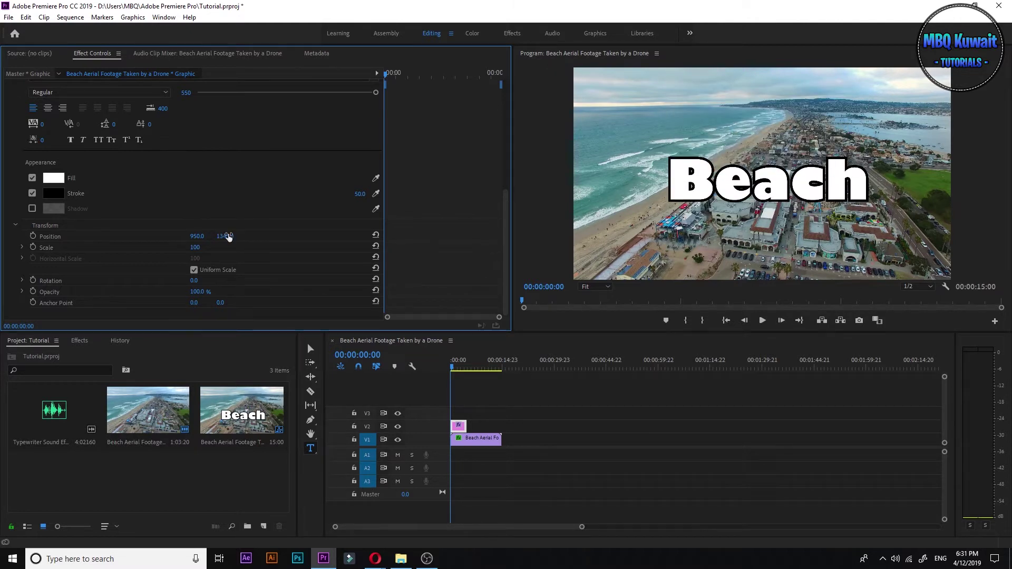
pyautogui.click(225, 236)
pyautogui.write('1')
pyautogui.press('Return')
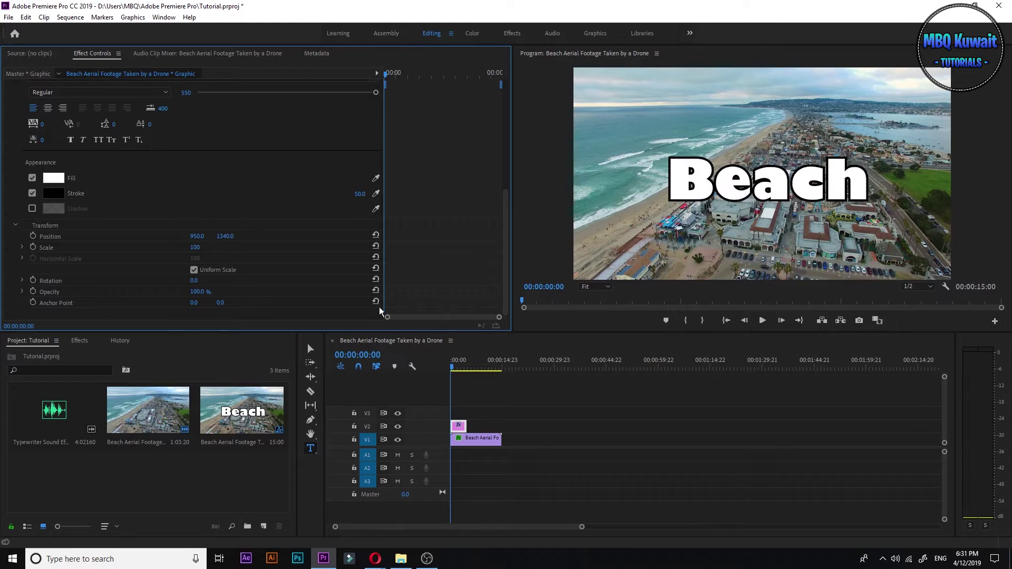
pyautogui.write('1300')
pyautogui.press('Return')
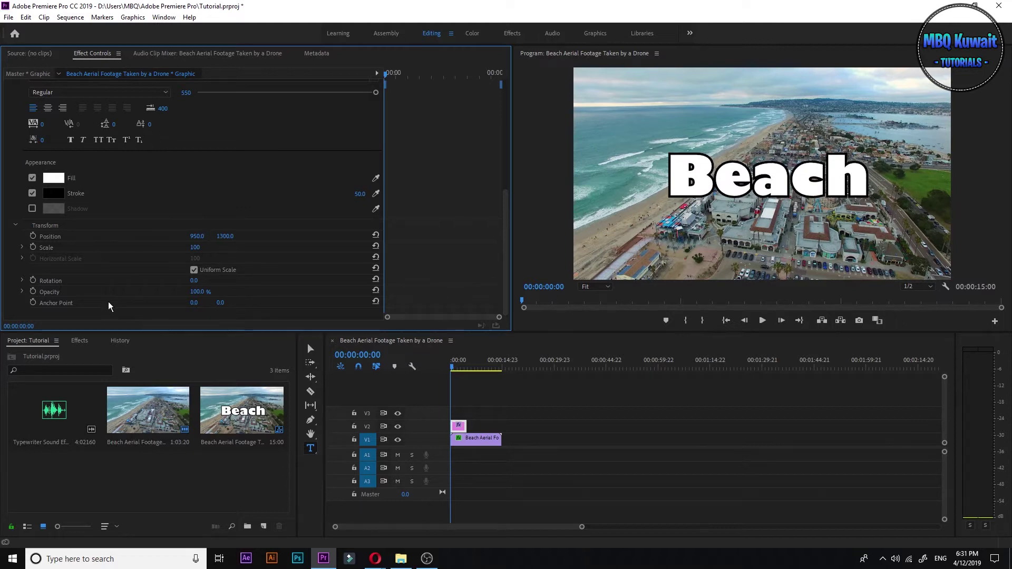
# Place Typewriter Sound Effect.mp3 on audio track A1 at about 1 second 14 frames.
pyautogui.click(582, 527)
pyautogui.moveTo(582, 527); pyautogui.dragTo(436, 527)
pyautogui.moveTo(506, 425)
pyautogui.mouseDown()
pyautogui.moveTo(532, 426)
pyautogui.moveTo(520, 426)
pyautogui.mouseUp()
pyautogui.click(475, 366)
pyautogui.moveTo(53, 411)
pyautogui.mouseDown()
pyautogui.moveTo(555, 535)
pyautogui.moveTo(527, 459)
pyautogui.mouseUp()
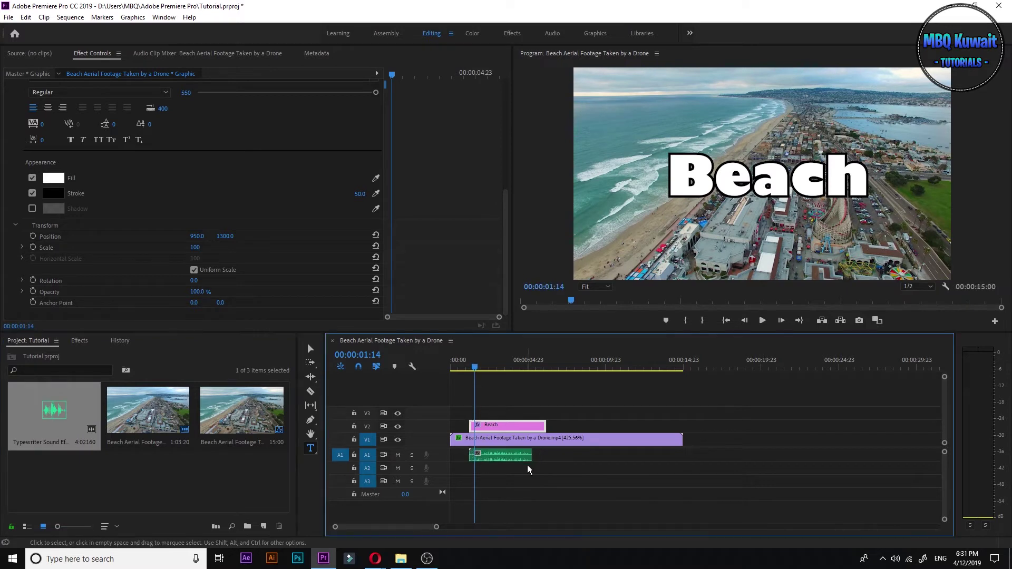
# Go to the start of the Beach title and select its V2 clip to show Source Text.
pyautogui.moveTo(436, 527); pyautogui.dragTo(381, 527)
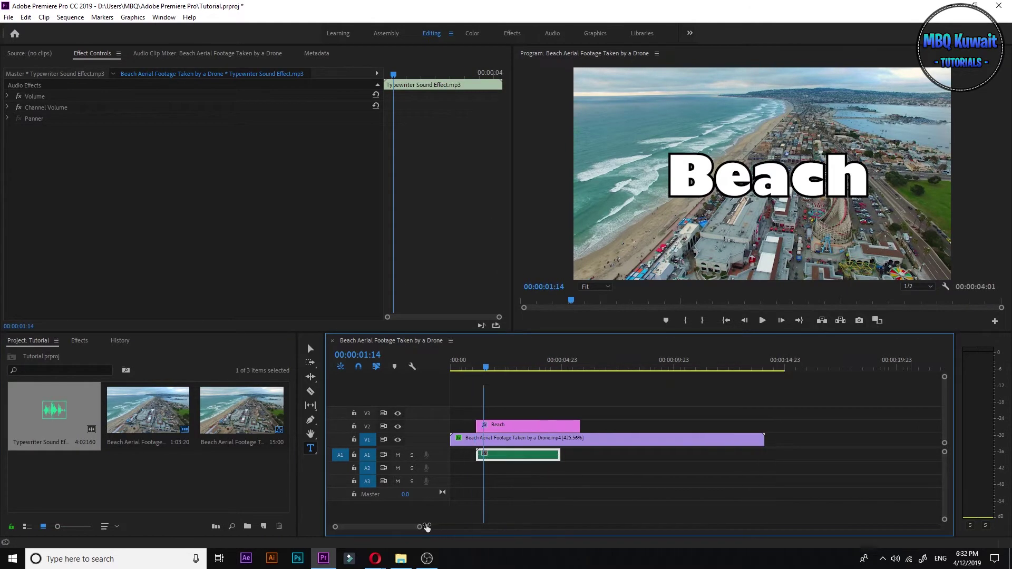
pyautogui.moveTo(546, 368); pyautogui.dragTo(527, 367)
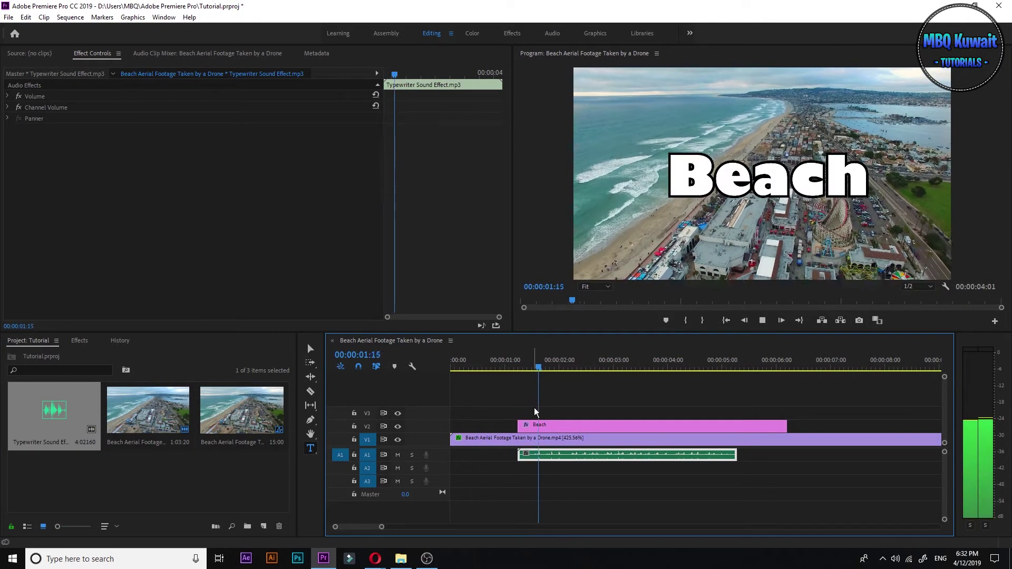
pyautogui.press('Up')
pyautogui.click(542, 426)
pyautogui.moveTo(506, 151)
pyautogui.mouseDown()
pyautogui.moveTo(508, 274)
pyautogui.moveTo(483, 87)
pyautogui.mouseUp()
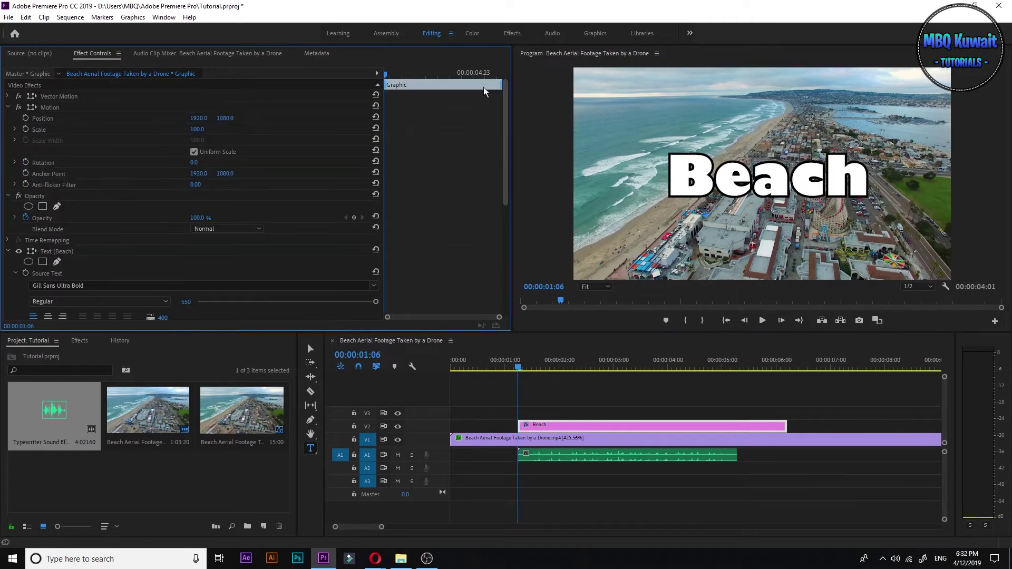
# Enable Source Text animation and add a keyframe at 04:13.
pyautogui.click(25, 272)
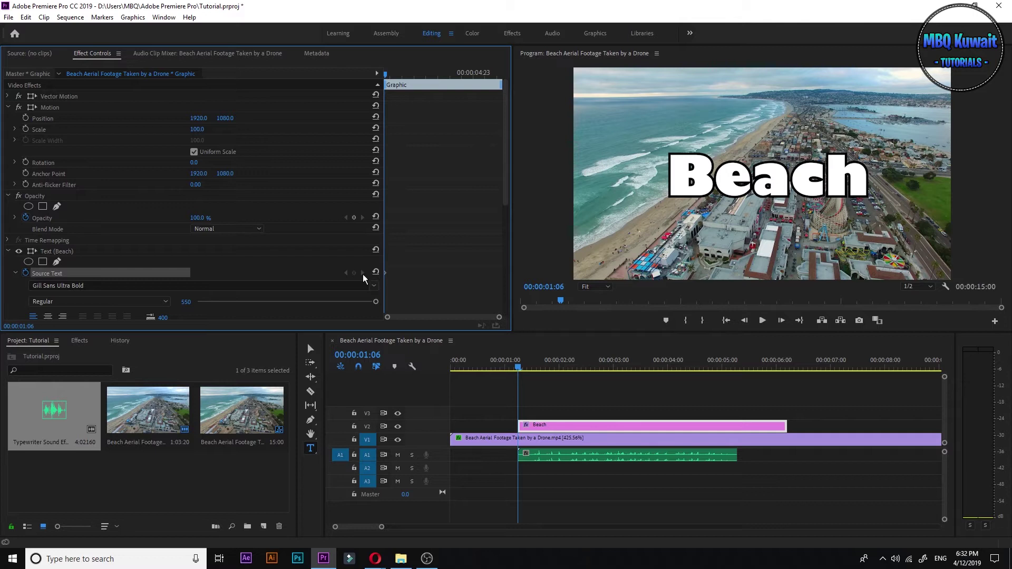
pyautogui.moveTo(519, 365); pyautogui.dragTo(711, 364)
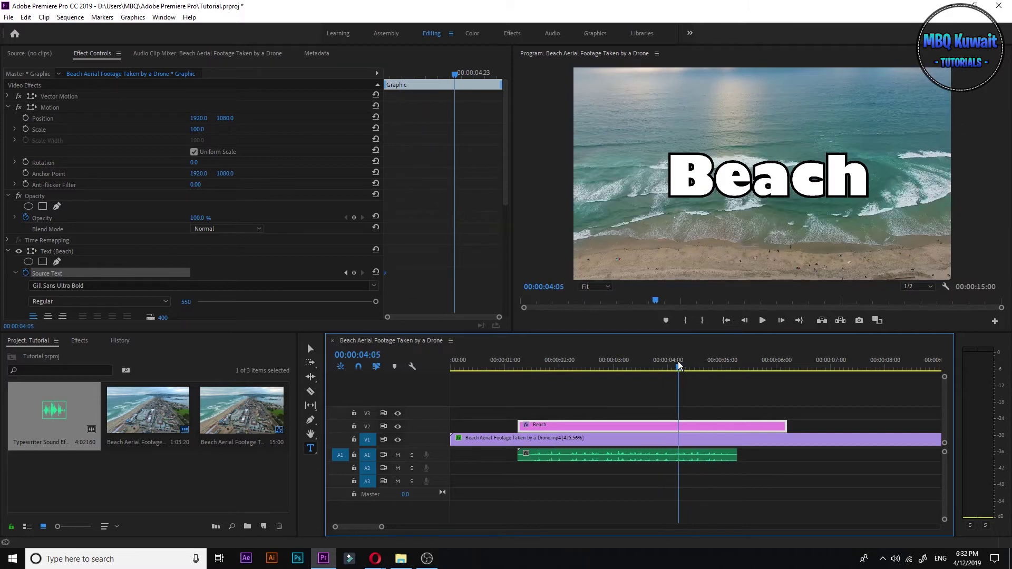
pyautogui.moveTo(711, 365); pyautogui.dragTo(697, 365)
pyautogui.click(353, 273)
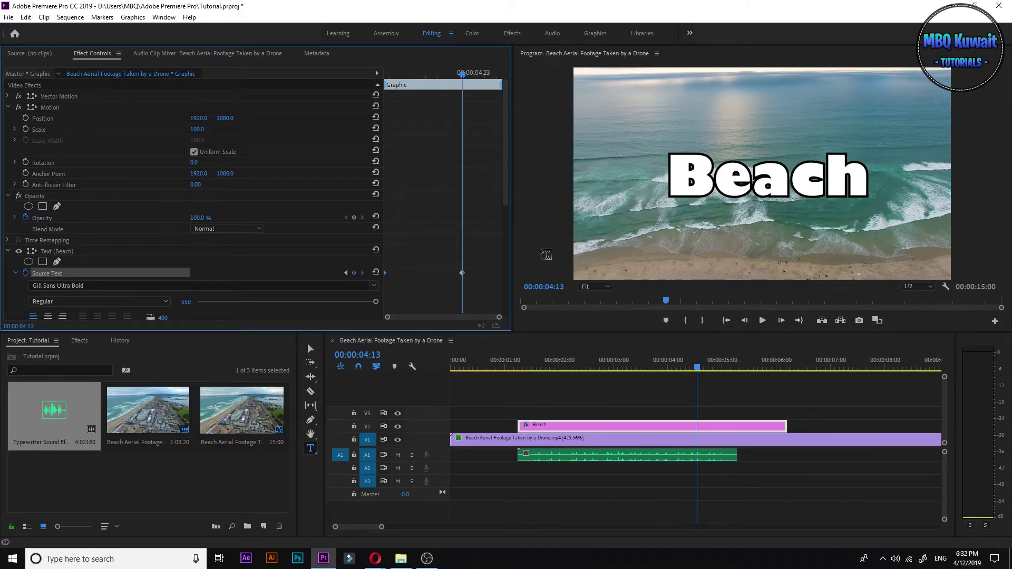
# Shift the first Source Text keyframe slightly later and add another near 02:10.
pyautogui.click(346, 273)
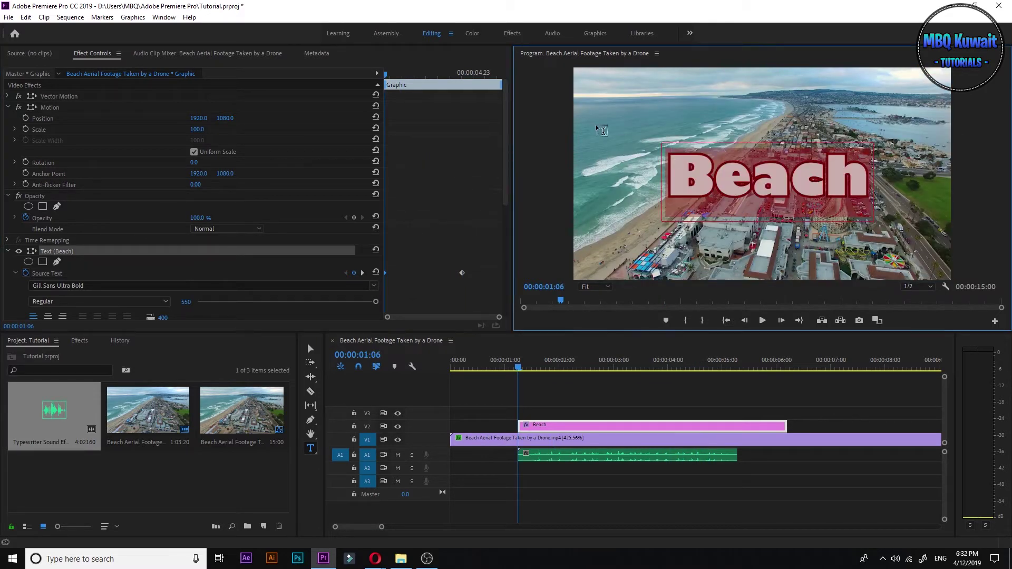
pyautogui.click(682, 482)
pyautogui.moveTo(548, 372)
pyautogui.mouseDown()
pyautogui.moveTo(665, 381)
pyautogui.moveTo(534, 385)
pyautogui.mouseUp()
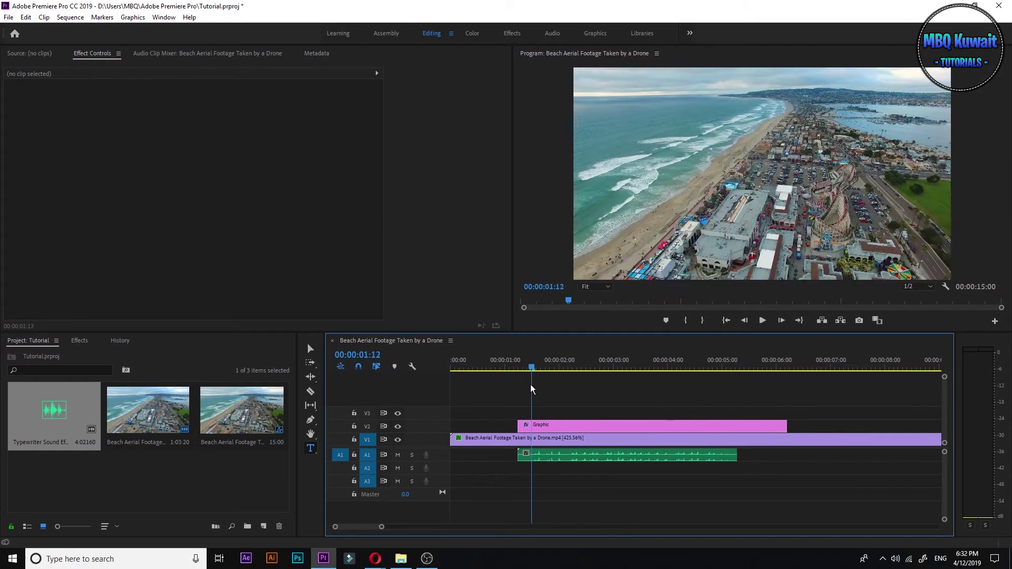
pyautogui.click(535, 425)
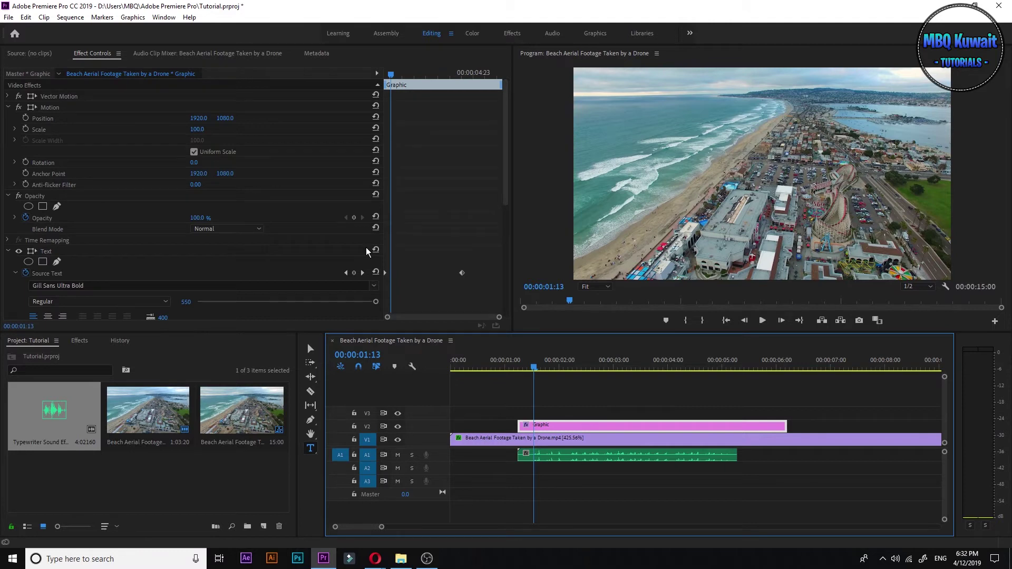
pyautogui.click(362, 272)
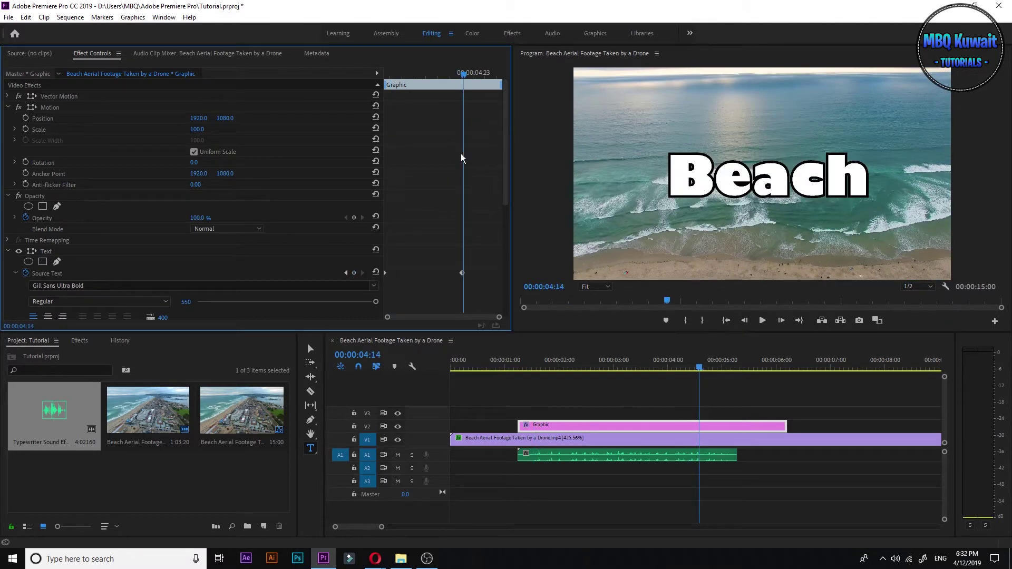
pyautogui.moveTo(458, 75); pyautogui.dragTo(454, 75)
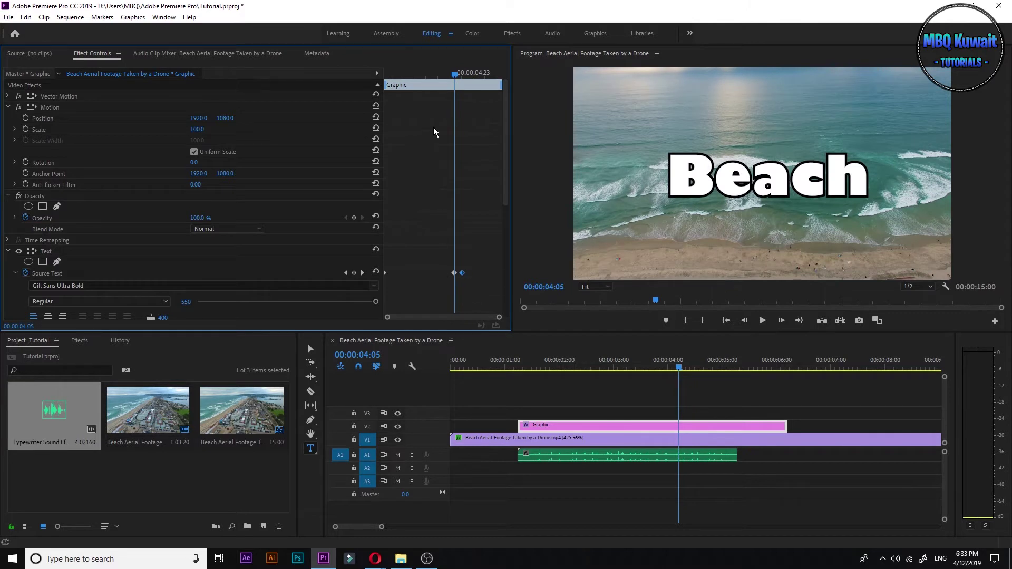
pyautogui.moveTo(422, 75); pyautogui.dragTo(411, 75)
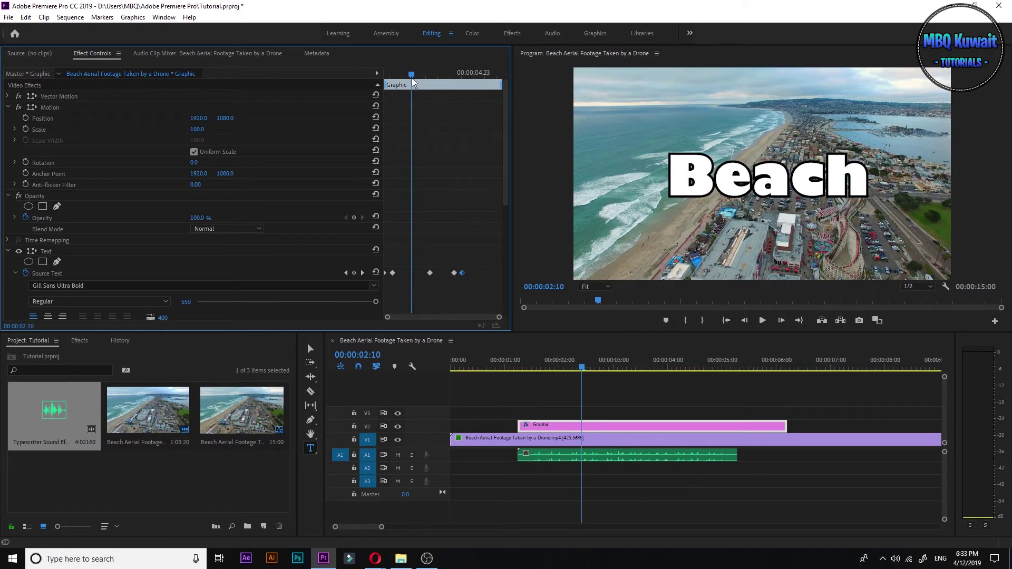
pyautogui.moveTo(392, 273); pyautogui.dragTo(399, 273)
pyautogui.keyDown('alt'); pyautogui.moveTo(411, 273); pyautogui.dragTo(423, 273); pyautogui.keyUp('alt')
# Visit the 02:22, 03:10 and 03:22 keyframes, selecting the letter h in the title.
pyautogui.click(362, 273)
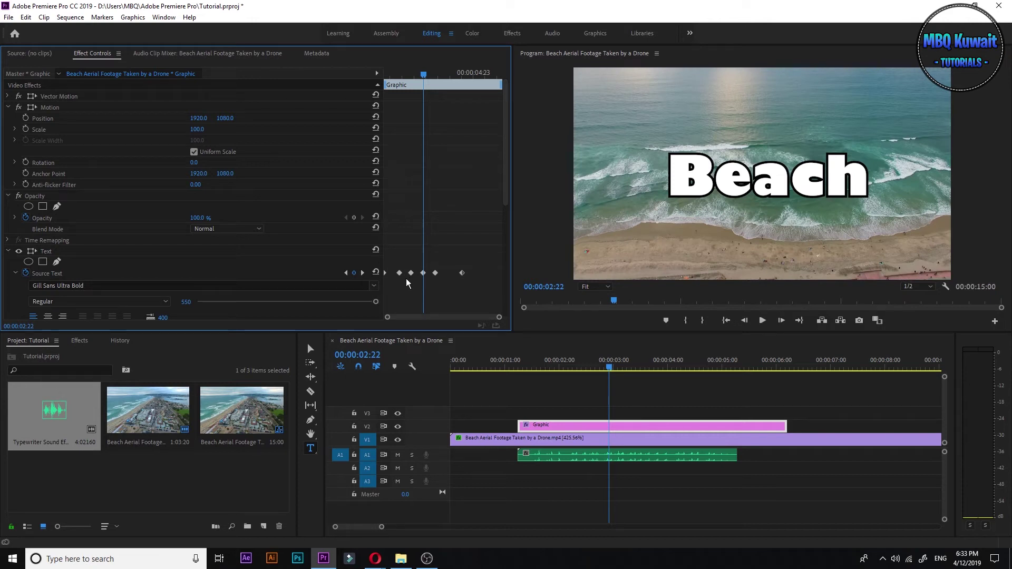
pyautogui.click(363, 272)
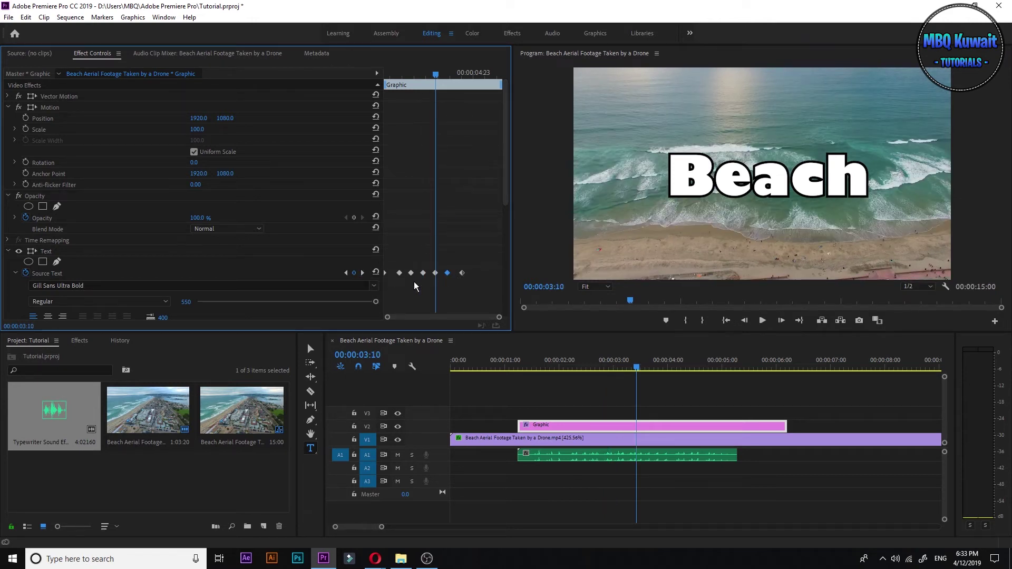
pyautogui.moveTo(823, 185); pyautogui.dragTo(850, 188)
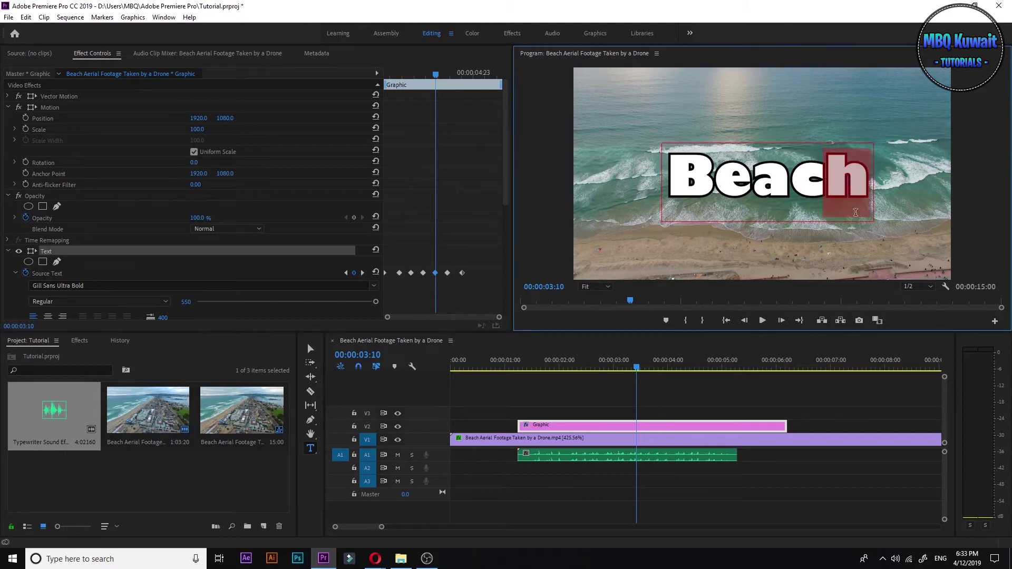
pyautogui.click(361, 273)
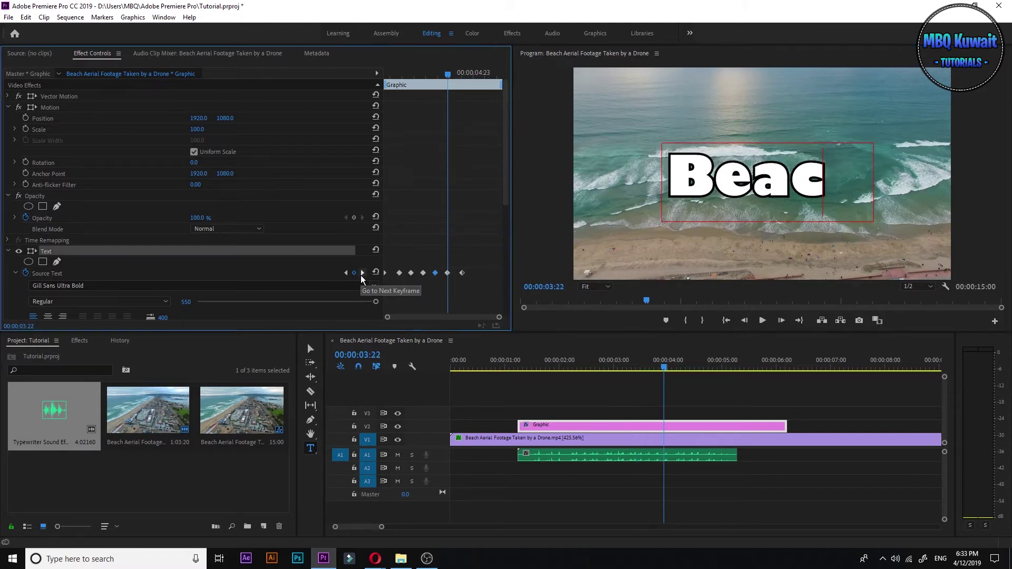
pyautogui.click(346, 273)
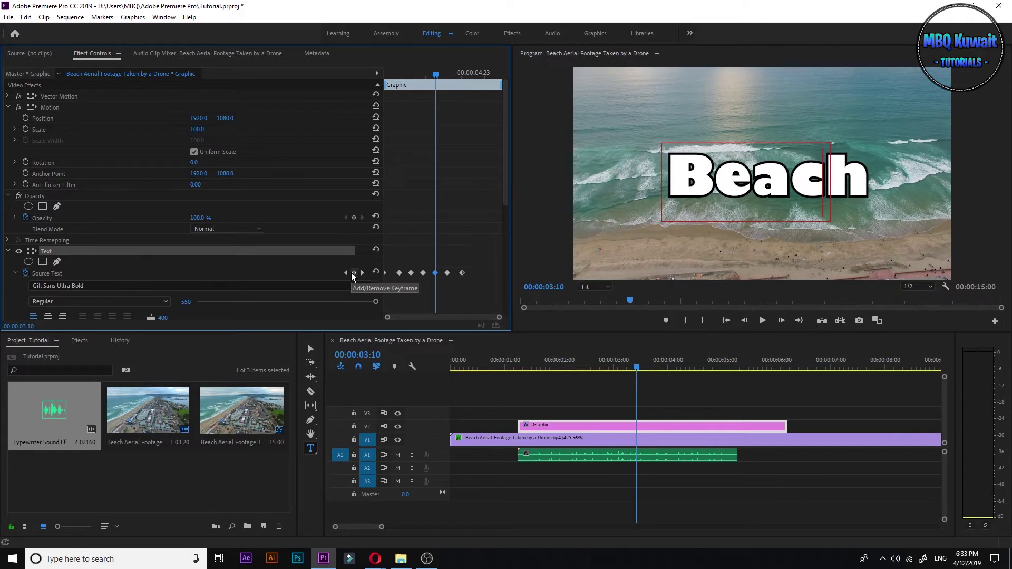
pyautogui.click(346, 273)
# At the 02:22 keyframe, delete 'ch' so the title reads 'Bea'.
pyautogui.click(810, 190)
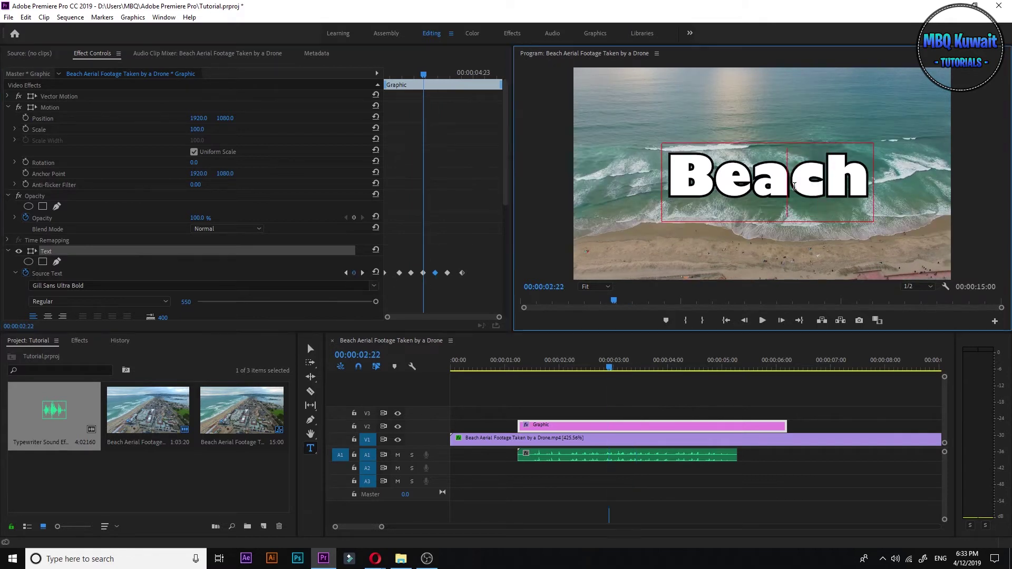
pyautogui.doubleClick(810, 190)
pyautogui.moveTo(789, 182); pyautogui.dragTo(877, 181)
pyautogui.press('Delete')
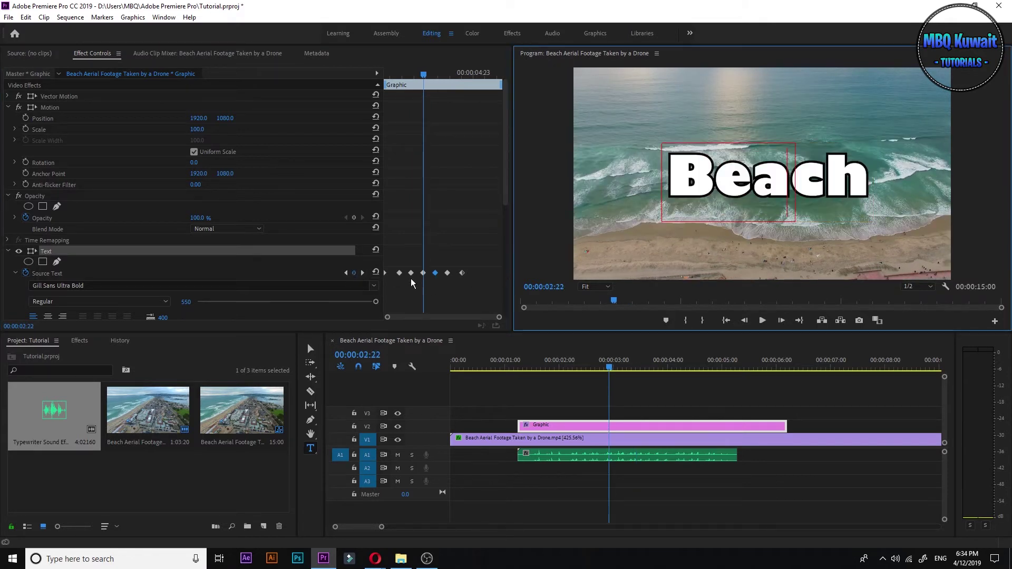
pyautogui.click(451, 287)
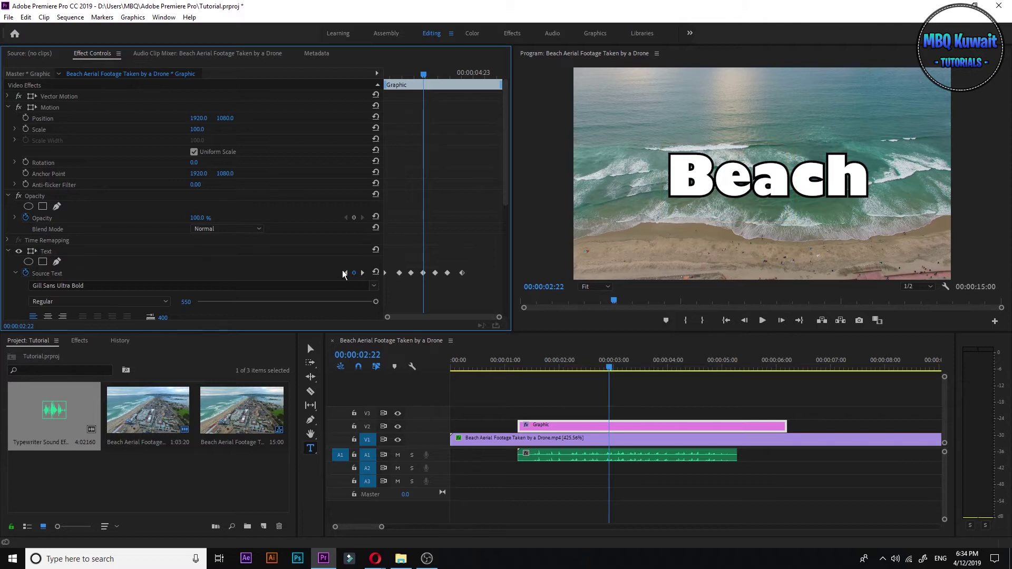
# Review the Source Text keyframes from 01:21 to 04:13 to check the typing progression.
pyautogui.click(345, 272)
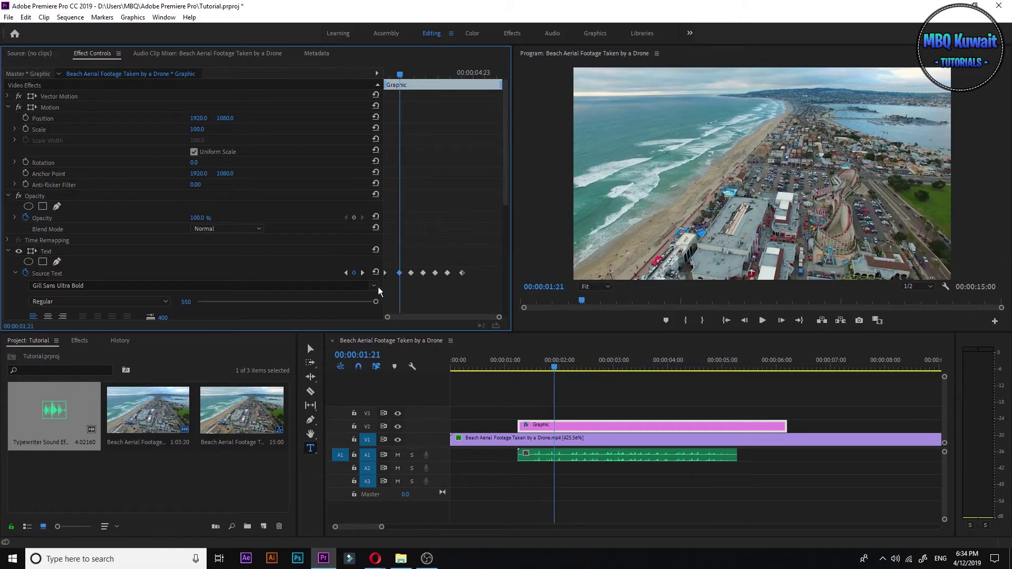
pyautogui.click(363, 273)
pyautogui.click(363, 273)
pyautogui.click(363, 273)
pyautogui.click(363, 273)
pyautogui.click(364, 273)
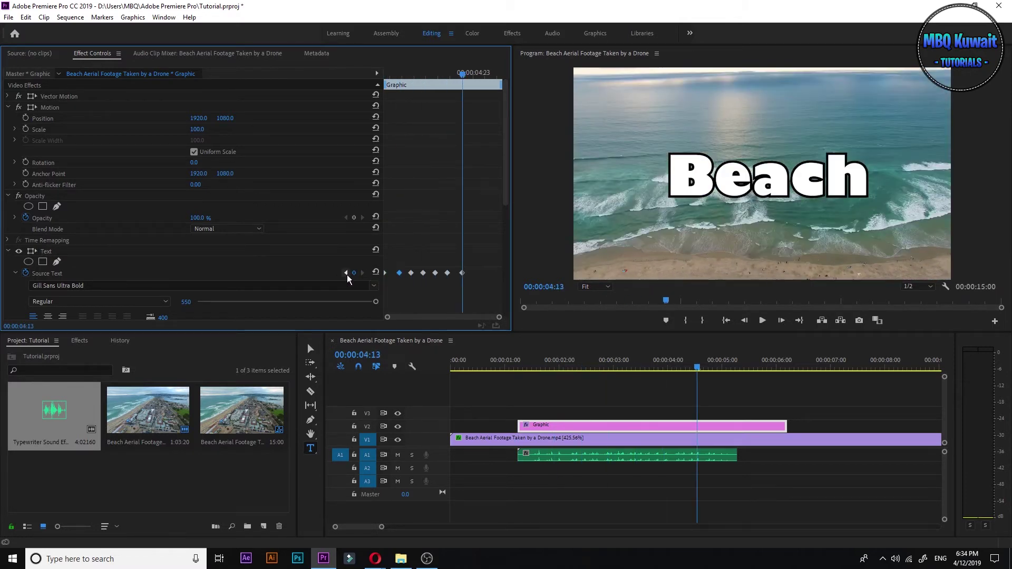
pyautogui.click(346, 273)
pyautogui.click(347, 273)
pyautogui.click(346, 273)
pyautogui.click(346, 273)
pyautogui.click(346, 273)
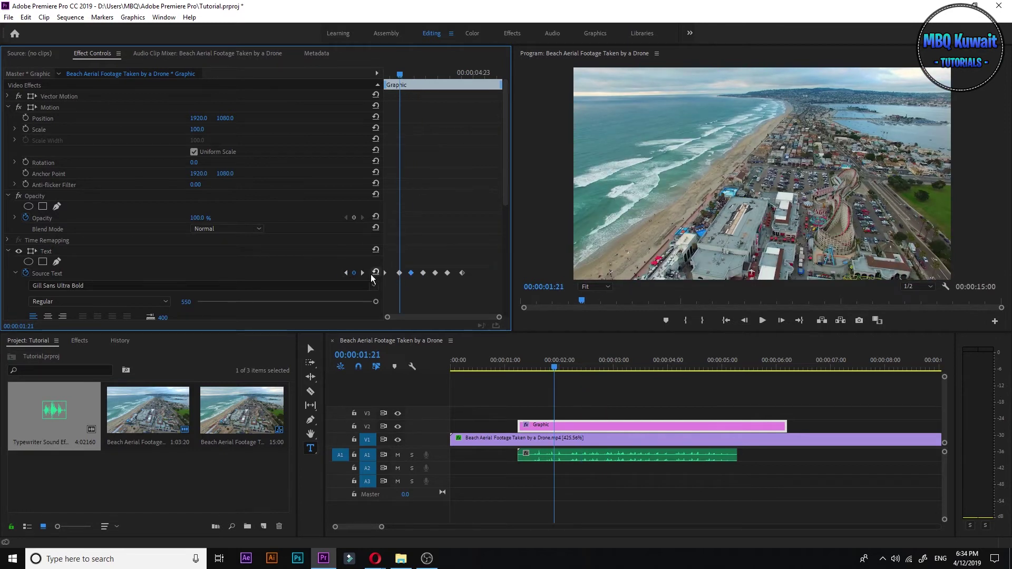
pyautogui.click(363, 273)
pyautogui.click(363, 273)
pyautogui.click(362, 273)
pyautogui.click(362, 273)
pyautogui.click(345, 273)
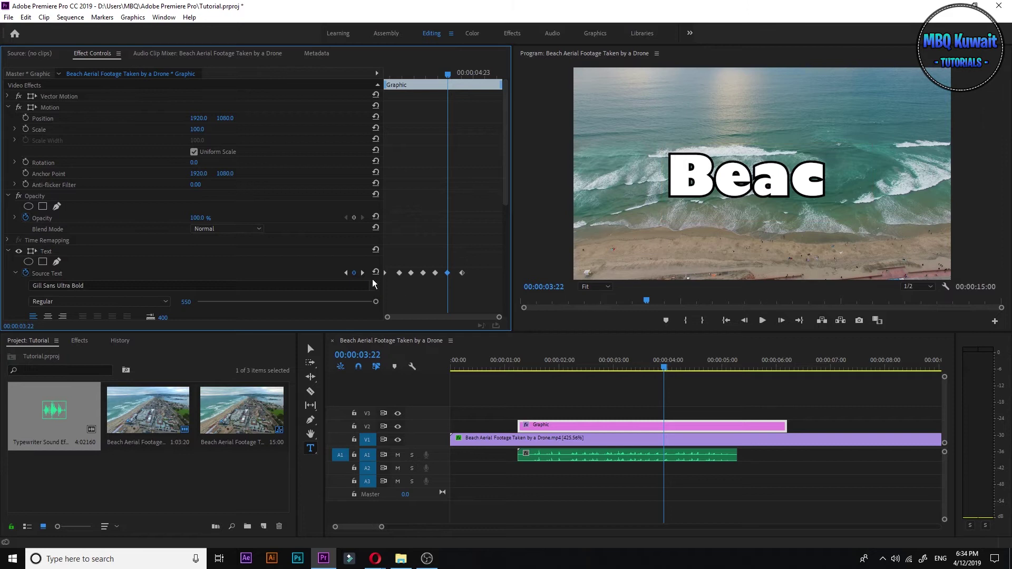
pyautogui.click(346, 274)
pyautogui.click(346, 273)
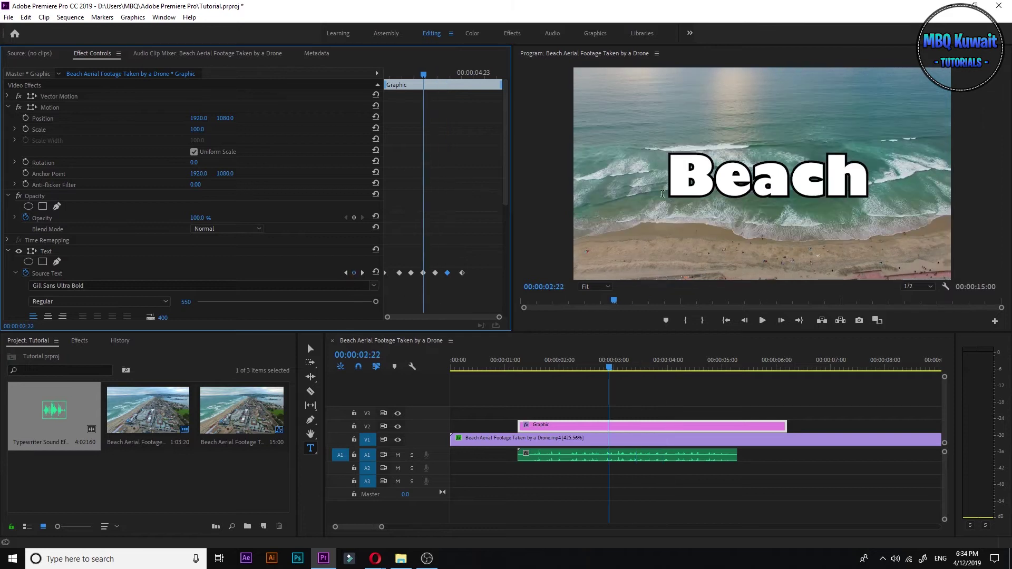
# Revisit the 02:10 and 03:10 keyframes, placing the text cursor after 'Be' in the title.
pyautogui.click(706, 181)
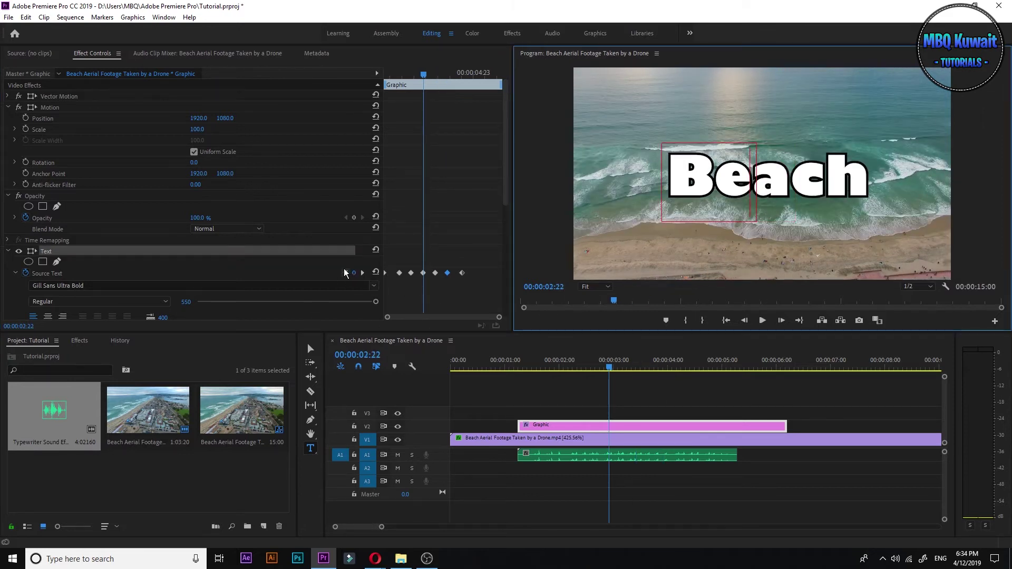
pyautogui.click(346, 272)
pyautogui.click(411, 274)
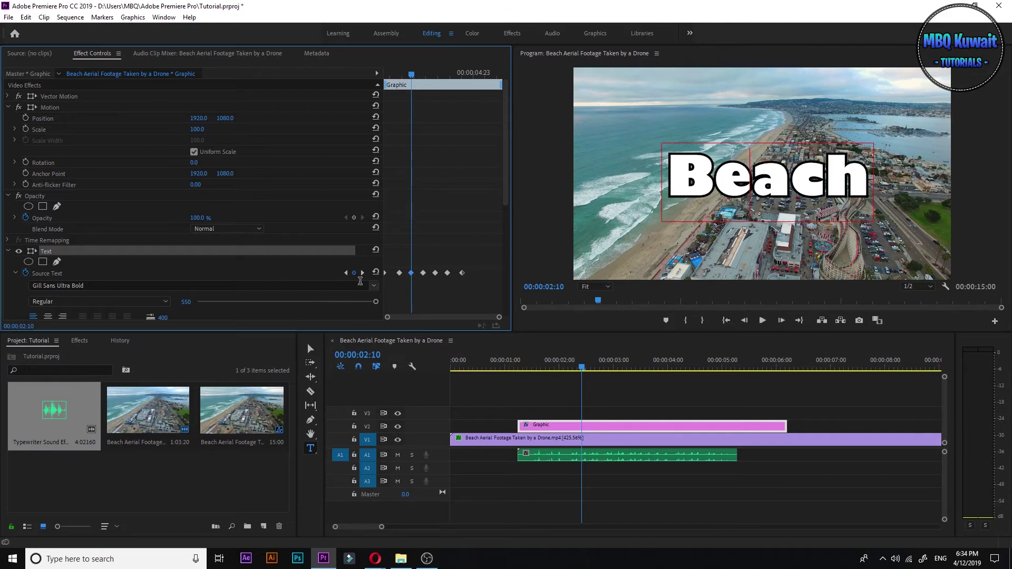
pyautogui.click(361, 273)
pyautogui.click(362, 273)
pyautogui.click(362, 273)
pyautogui.click(362, 272)
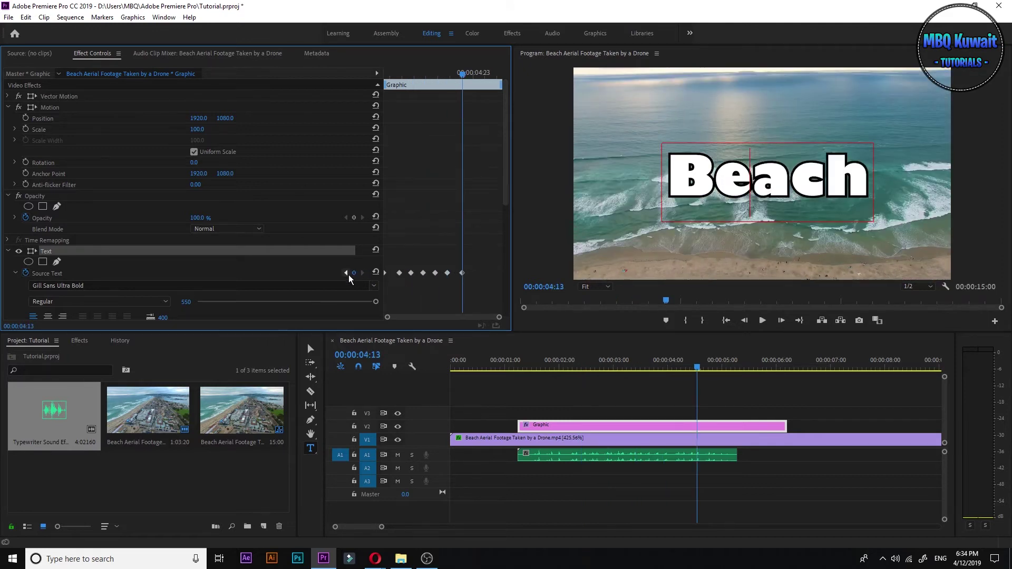
pyautogui.click(346, 273)
pyautogui.click(346, 274)
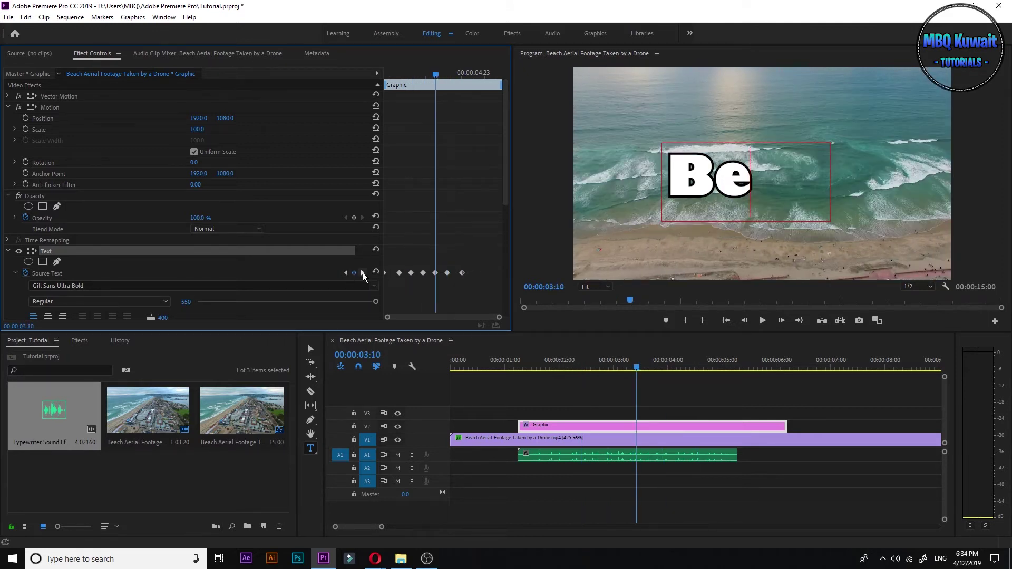
pyautogui.click(804, 198)
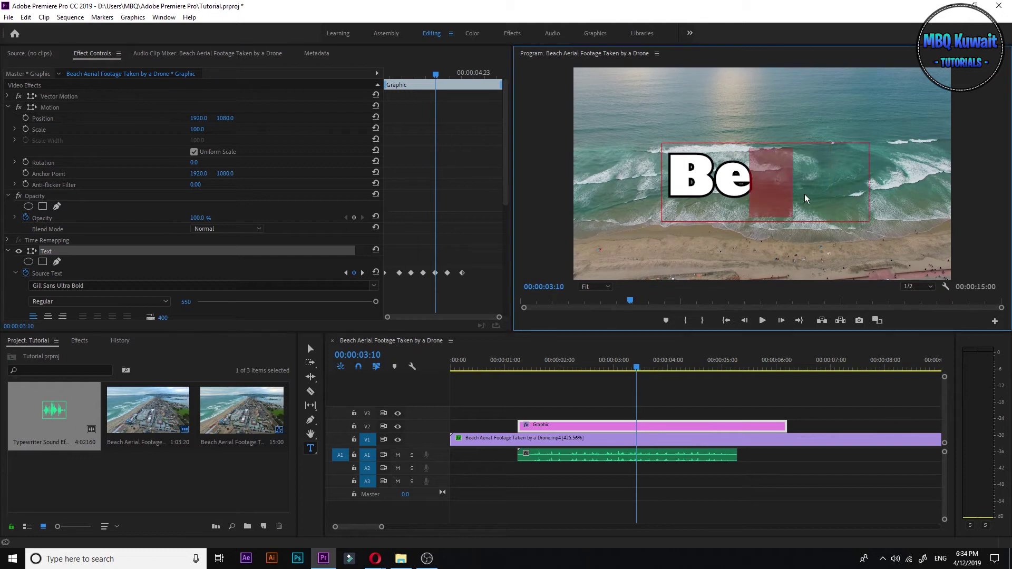
pyautogui.click(363, 273)
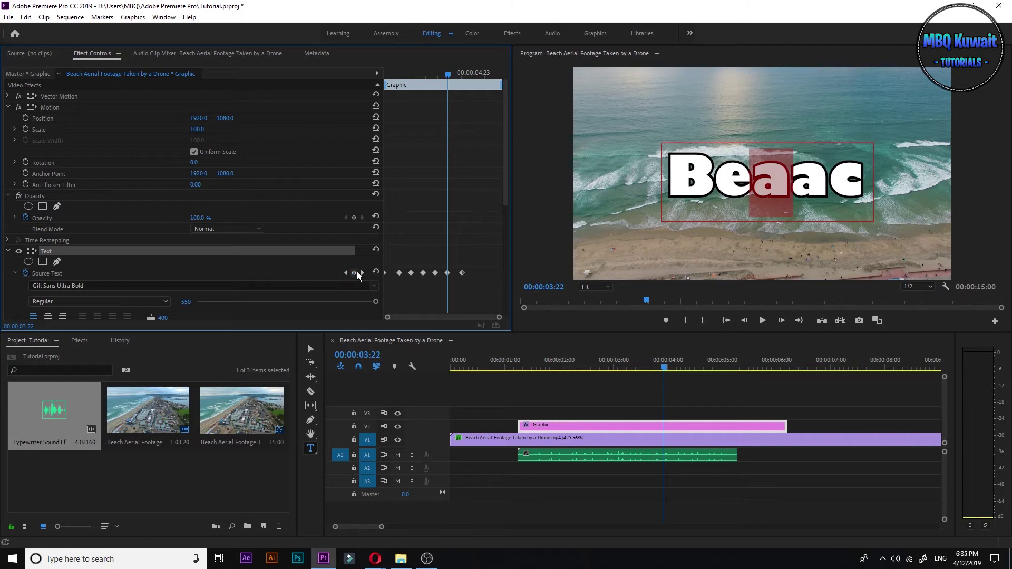
# Delete the unwanted Source Text keyframes and reselect the Beach title clip near its end.
pyautogui.moveTo(450, 283); pyautogui.dragTo(393, 268)
pyautogui.press('Delete')
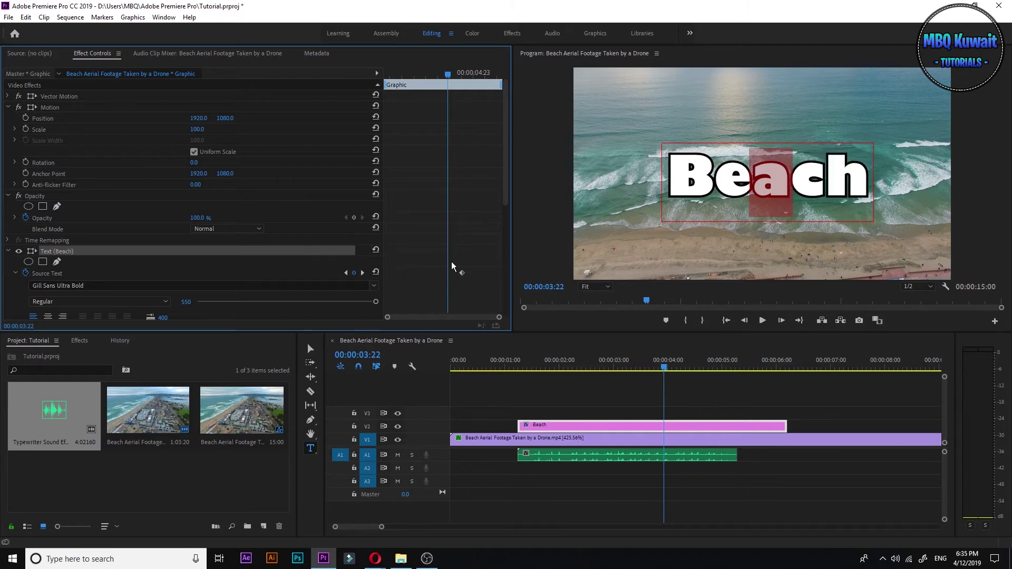
pyautogui.click(362, 273)
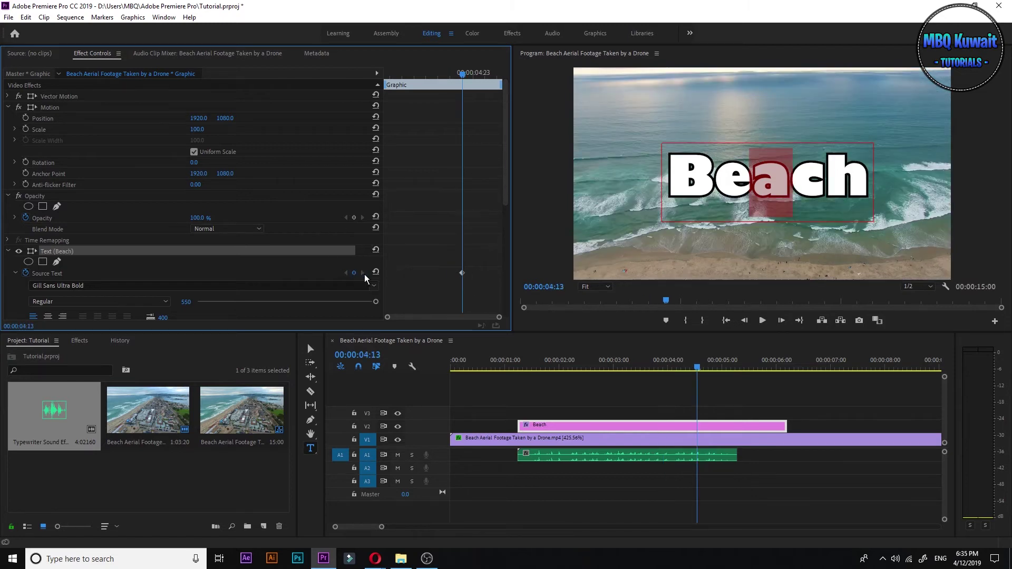
pyautogui.moveTo(454, 74); pyautogui.dragTo(450, 77)
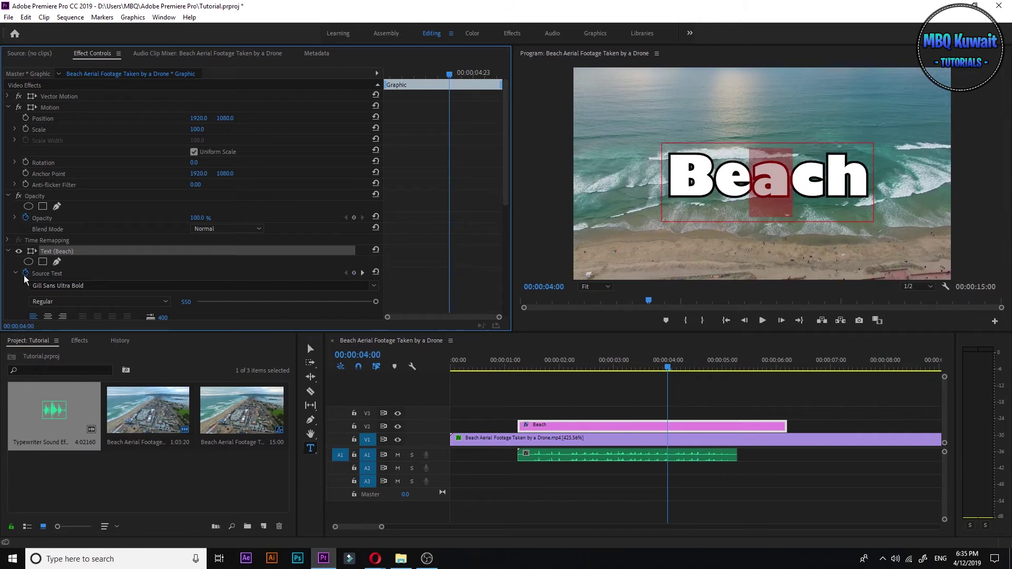
pyautogui.click(534, 457)
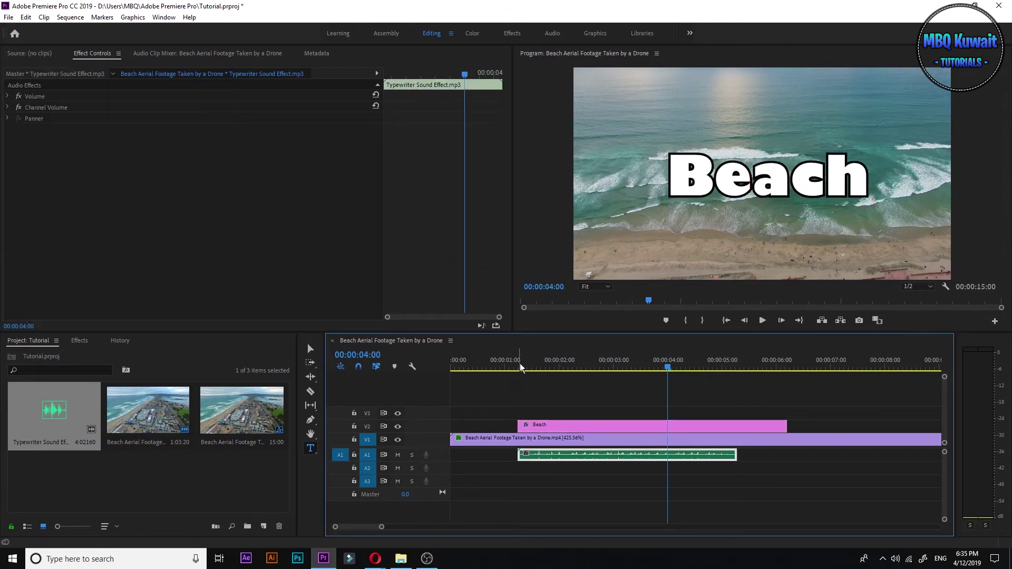
pyautogui.click(515, 364)
pyautogui.click(530, 425)
pyautogui.click(524, 364)
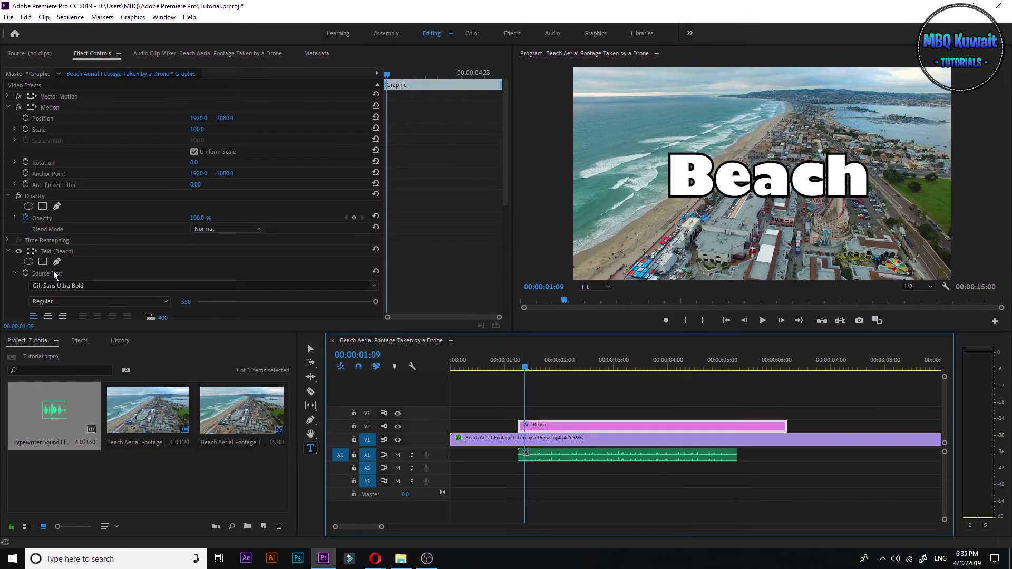
pyautogui.click(467, 86)
pyautogui.moveTo(467, 85); pyautogui.dragTo(465, 86)
pyautogui.moveTo(505, 132); pyautogui.dragTo(521, 188)
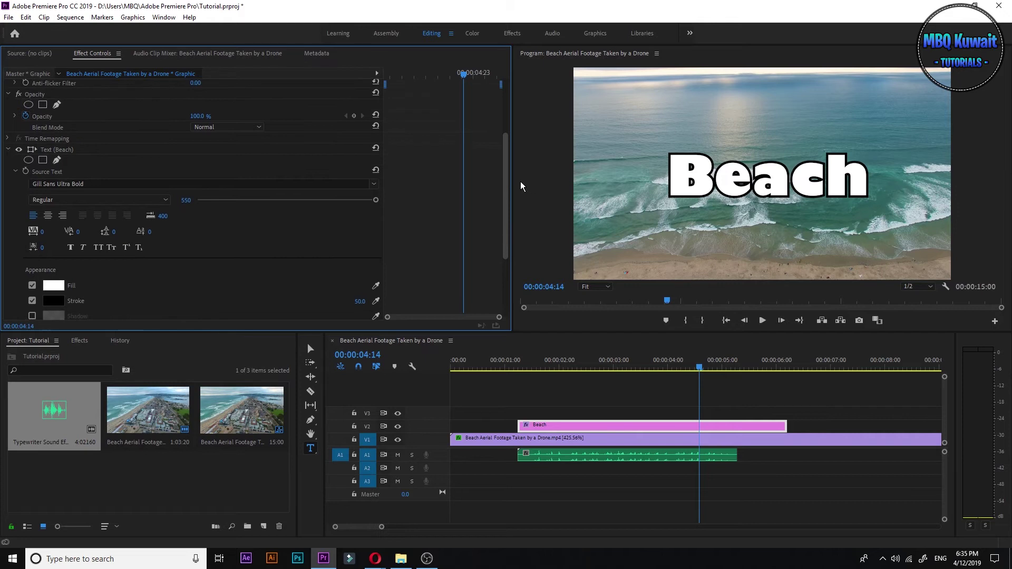
# Enable Source Text keyframing at 04:14 and make the title read 'Beac' at 04:00.
pyautogui.click(25, 168)
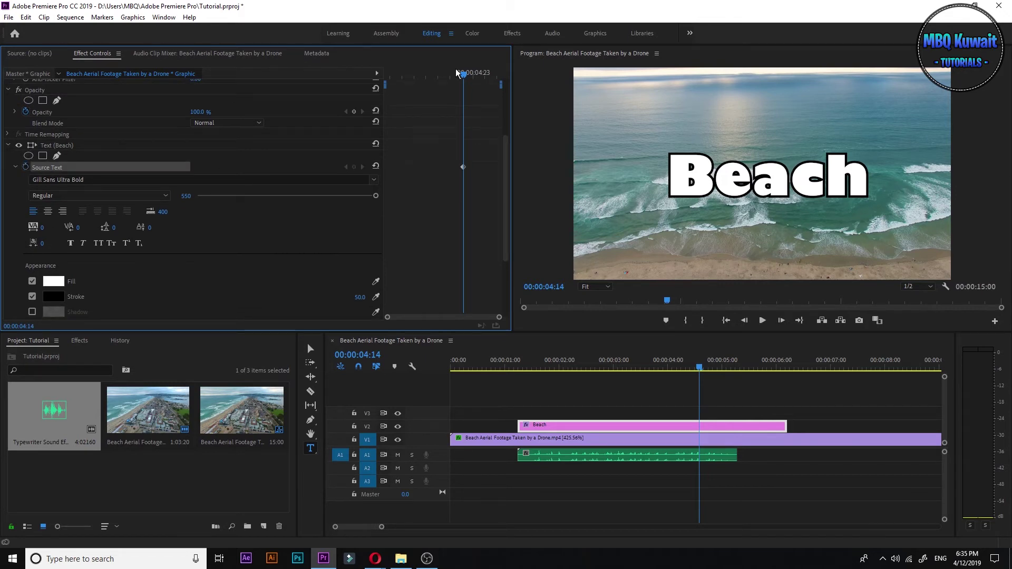
pyautogui.moveTo(463, 74); pyautogui.dragTo(449, 78)
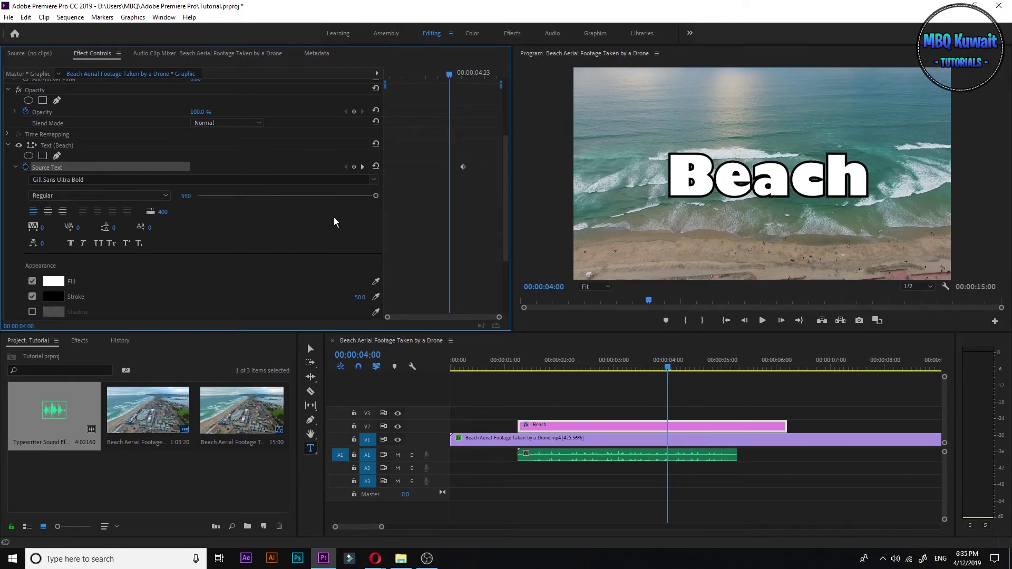
pyautogui.click(354, 166)
pyautogui.moveTo(841, 174); pyautogui.dragTo(869, 175)
pyautogui.press('BackSpace')
# Add keyframes trimming the title to 'Bea' at 03:11 and 'Be' at 03:02.
pyautogui.moveTo(443, 80); pyautogui.dragTo(439, 94)
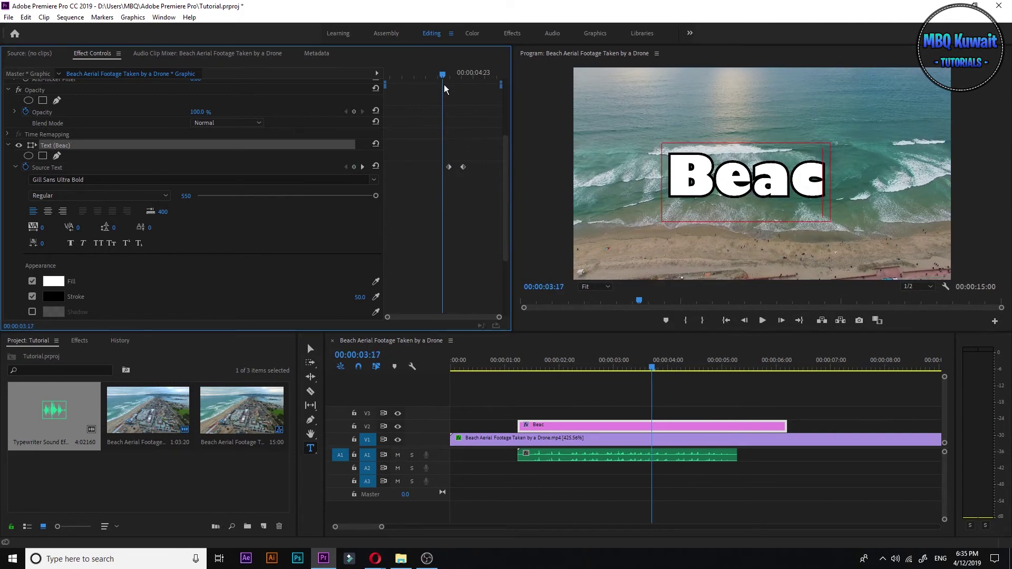
pyautogui.click(353, 166)
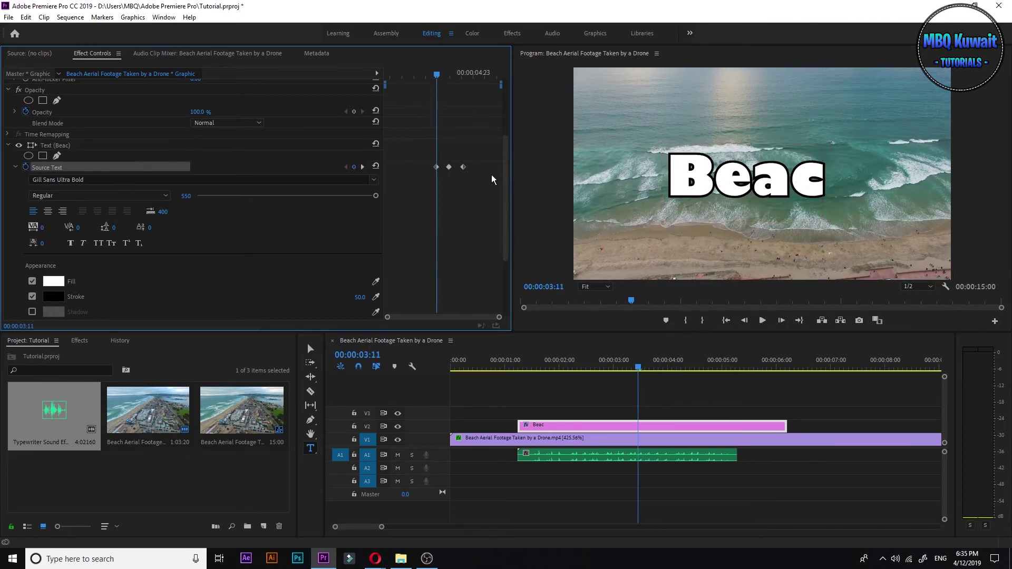
pyautogui.moveTo(793, 177); pyautogui.dragTo(827, 176)
pyautogui.press('BackSpace')
pyautogui.moveTo(437, 75); pyautogui.dragTo(427, 79)
pyautogui.click(354, 166)
pyautogui.moveTo(749, 176); pyautogui.dragTo(812, 169)
pyautogui.press('BackSpace')
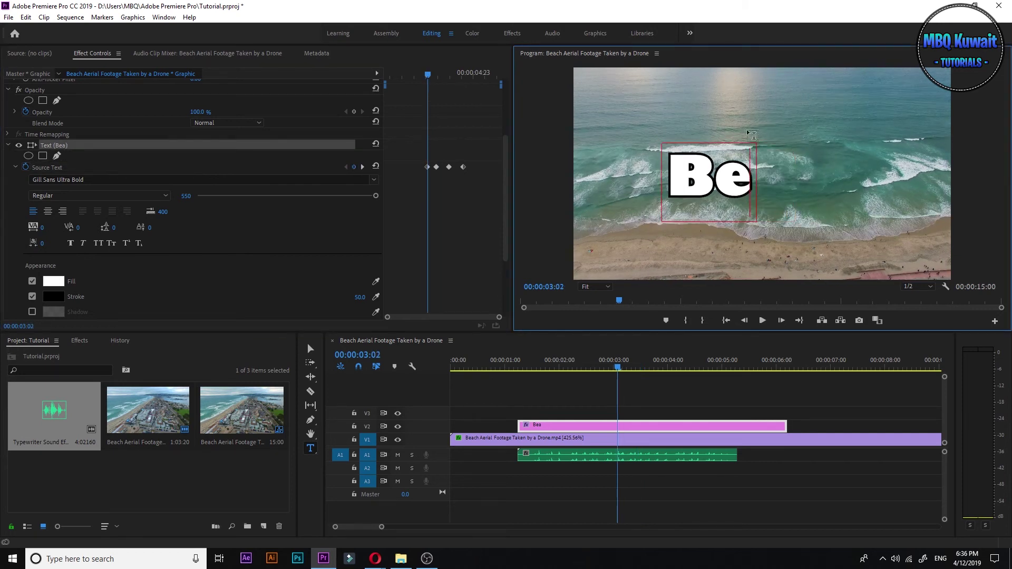
# Reduce the title to 'B' at 02:16, then empty it at 02:05.
pyautogui.moveTo(427, 75); pyautogui.dragTo(418, 75)
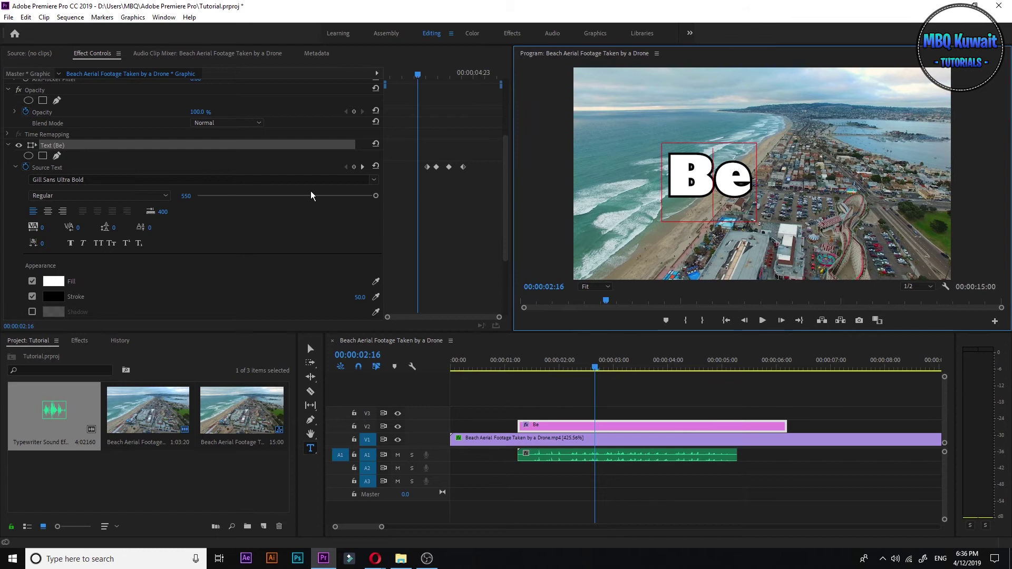
pyautogui.moveTo(729, 187); pyautogui.dragTo(757, 182)
pyautogui.press('BackSpace')
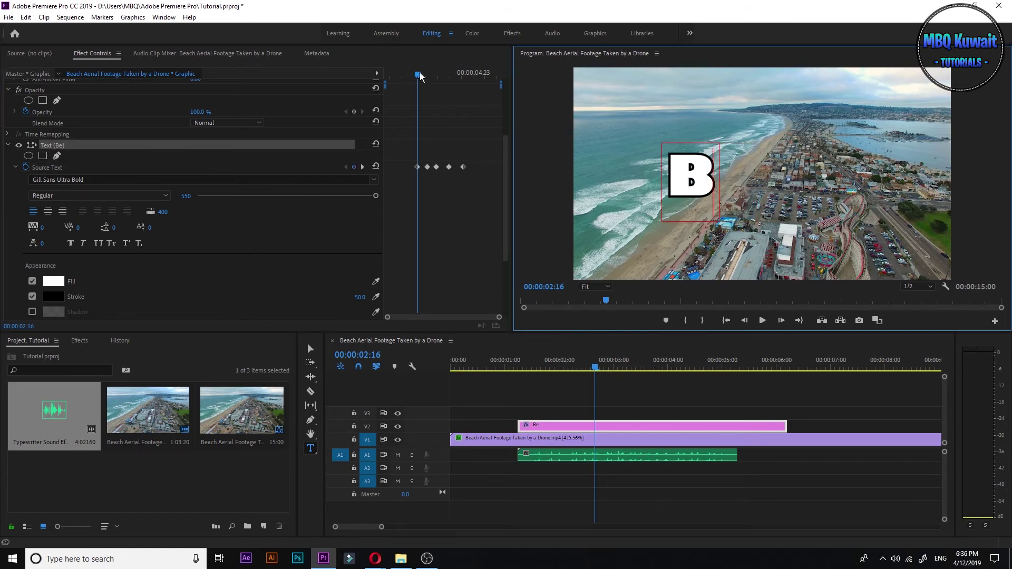
pyautogui.moveTo(418, 75); pyautogui.dragTo(406, 75)
pyautogui.click(353, 166)
pyautogui.click(665, 171)
pyautogui.moveTo(666, 170); pyautogui.dragTo(717, 174)
pyautogui.press('BackSpace')
# Add an empty-text keyframe at 01:16 and return to the title's start.
pyautogui.moveTo(406, 75); pyautogui.dragTo(393, 75)
pyautogui.click(354, 167)
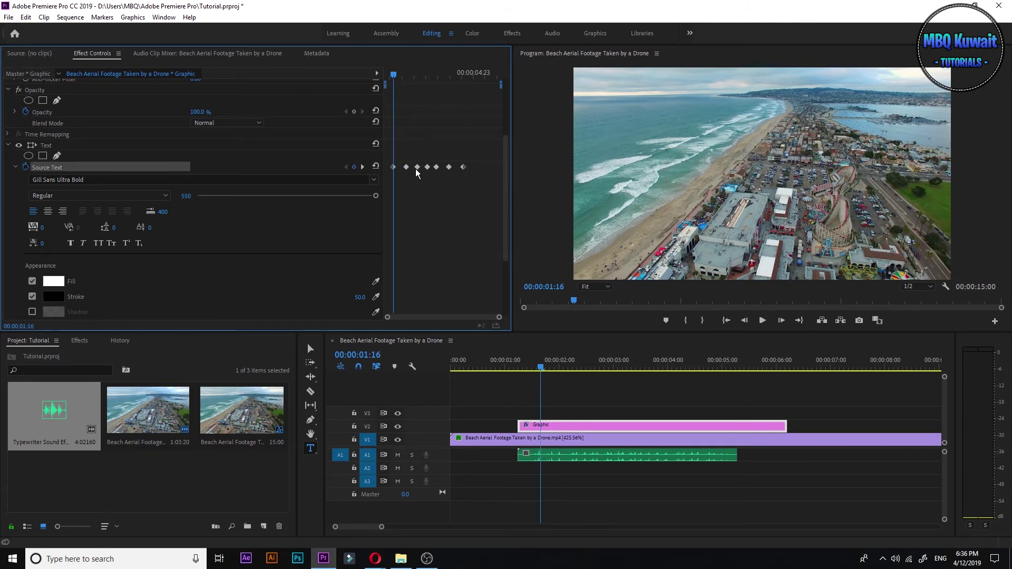
pyautogui.click(725, 320)
# Play back the typing animation from the start and step back through the text keyframes.
pyautogui.click(726, 320)
pyautogui.click(762, 320)
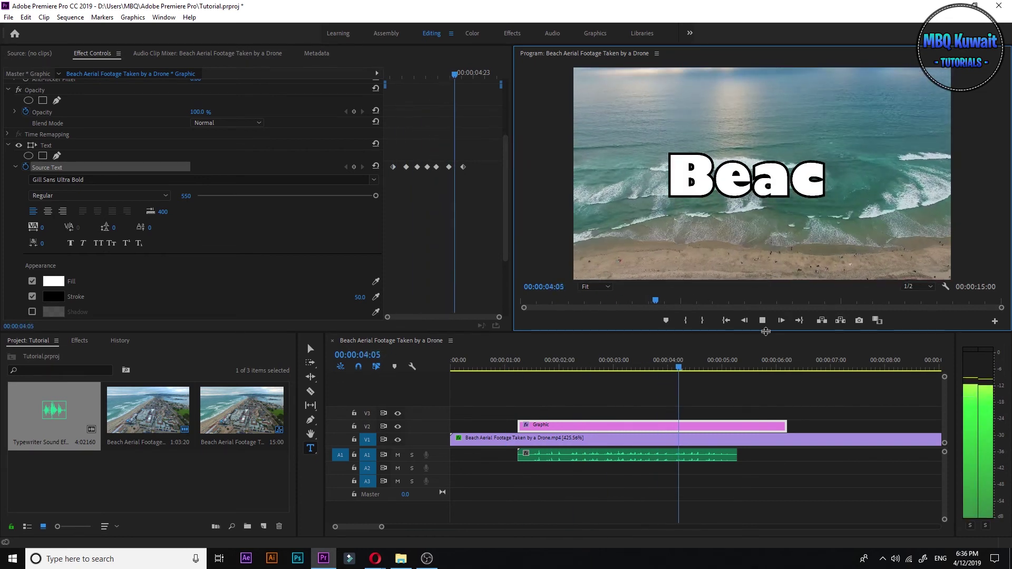
pyautogui.click(345, 167)
pyautogui.click(346, 167)
pyautogui.click(345, 166)
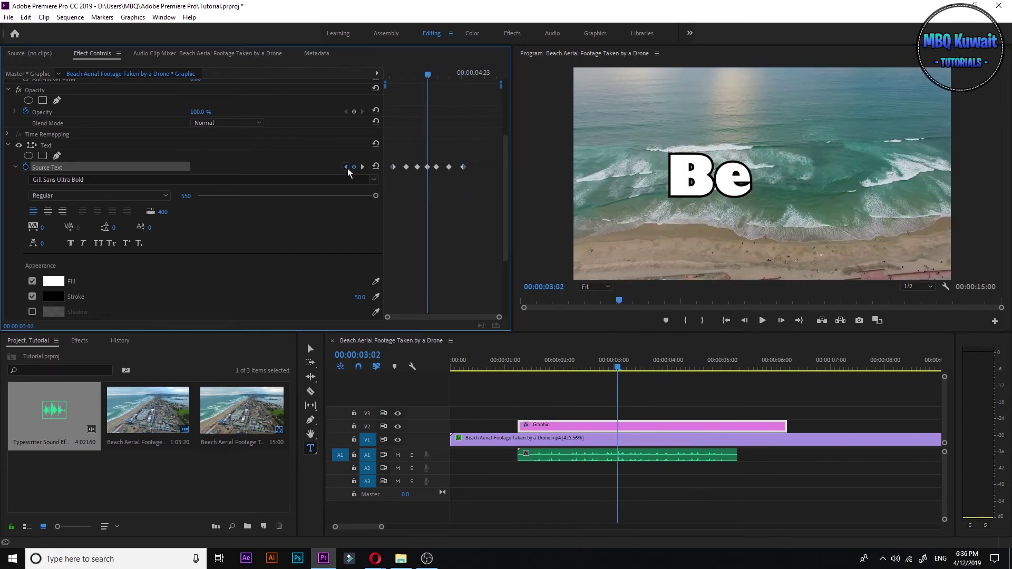
pyautogui.click(346, 166)
# Move the typewriter sound clip later so it starts with the typing, and preview it.
pyautogui.moveTo(543, 456); pyautogui.dragTo(621, 457)
pyautogui.press('Up')
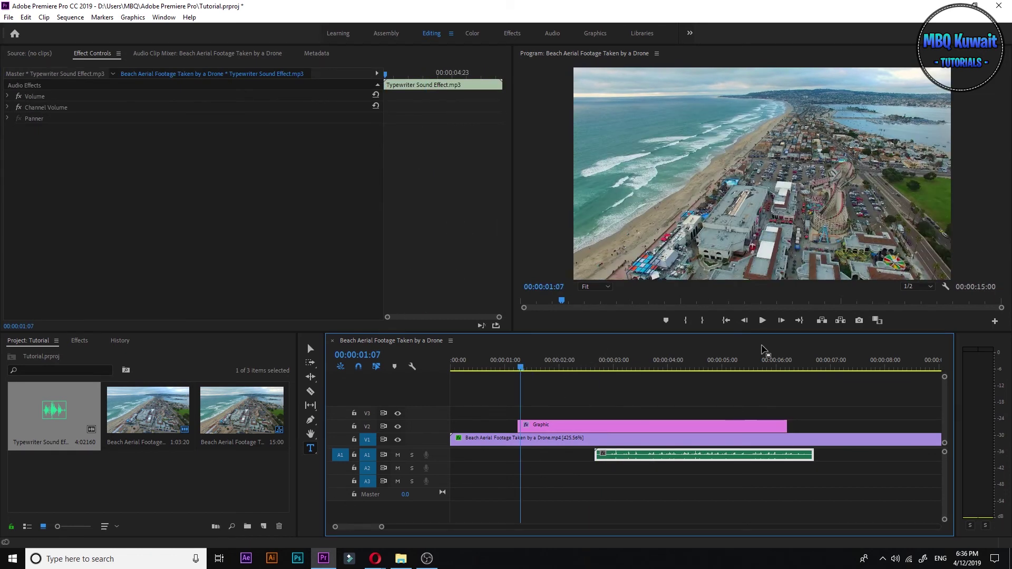
pyautogui.click(762, 321)
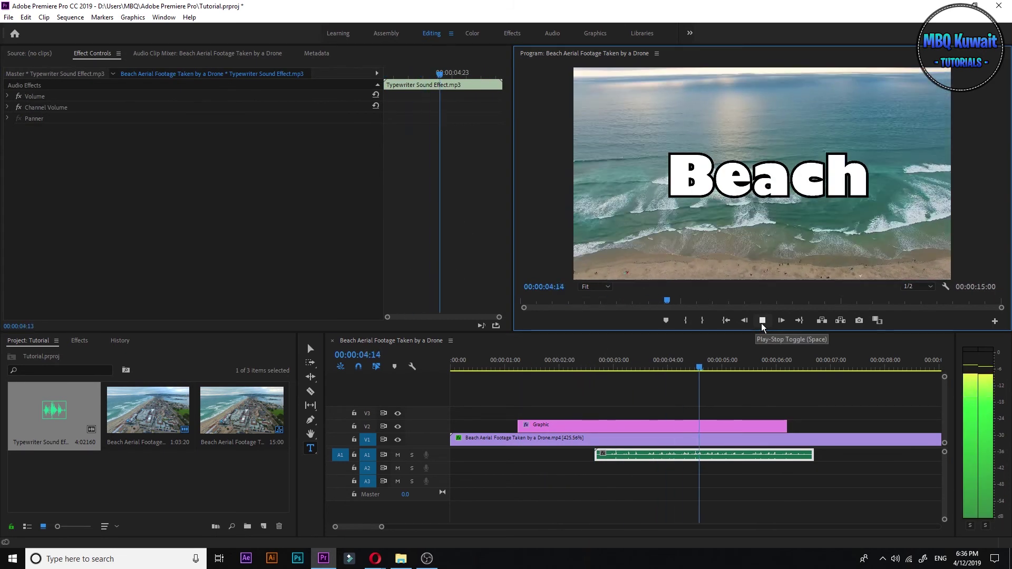
pyautogui.click(762, 323)
# Split the typewriter sound where typing ends with Ctrl+K and delete the leftover tail.
pyautogui.press('v')
pyautogui.hotkey('ctrl', 'k')
pyautogui.click(748, 457)
pyautogui.press('Delete')
pyautogui.moveTo(616, 361)
pyautogui.mouseDown()
pyautogui.moveTo(566, 379)
pyautogui.moveTo(431, 378)
pyautogui.mouseUp()
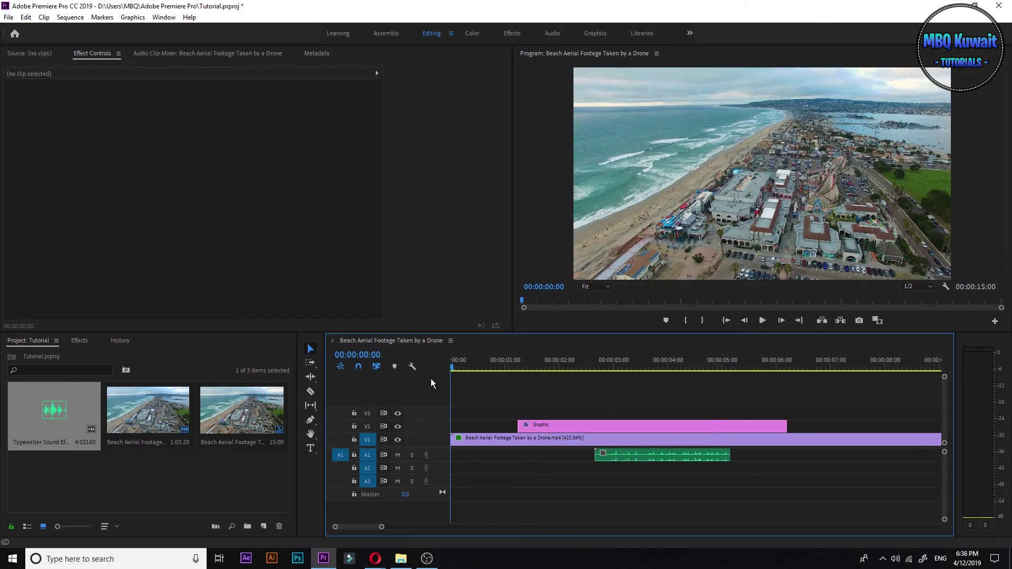
# Nudge the typewriter sound slightly earlier, restore its end, and replay to check sync.
pyautogui.click(762, 320)
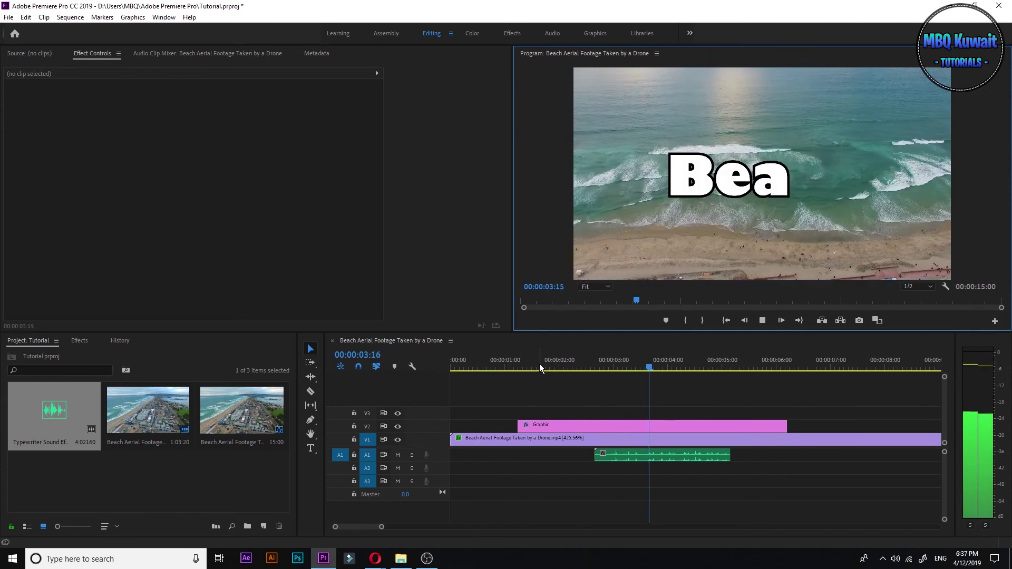
pyautogui.click(762, 320)
pyautogui.click(611, 453)
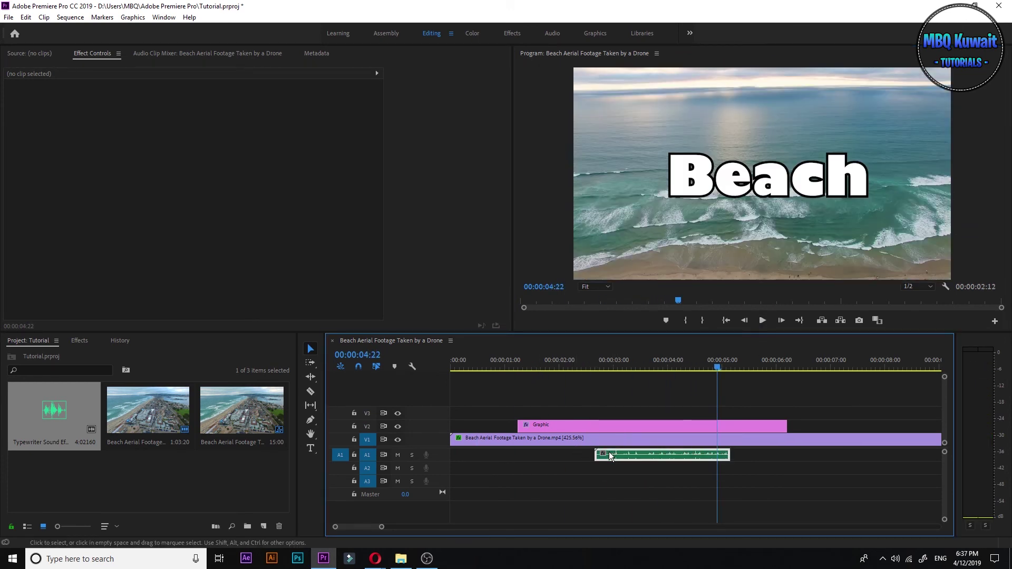
pyautogui.moveTo(611, 455); pyautogui.dragTo(605, 454)
pyautogui.moveTo(723, 454); pyautogui.dragTo(730, 454)
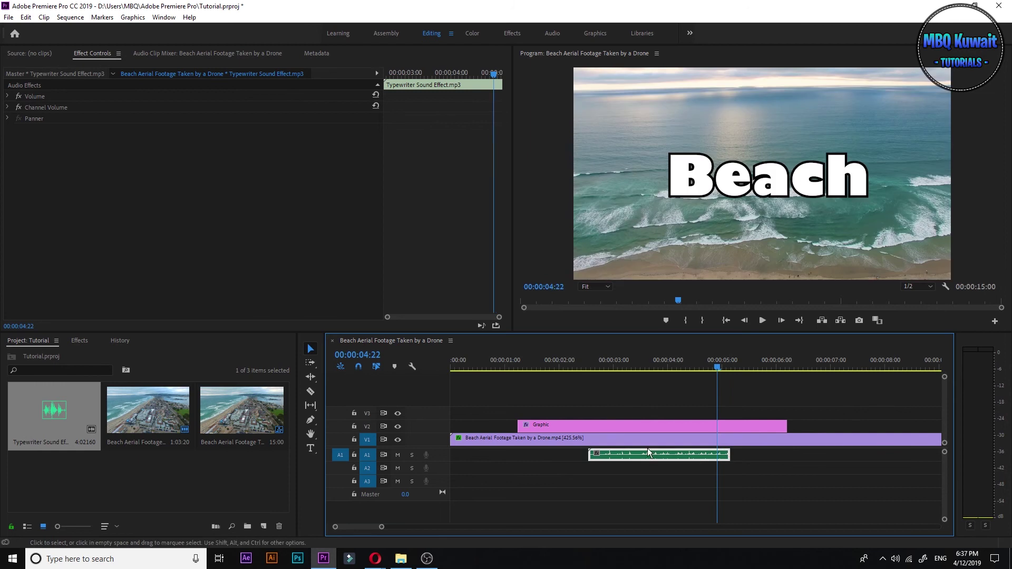
pyautogui.press('Up')
pyautogui.click(761, 323)
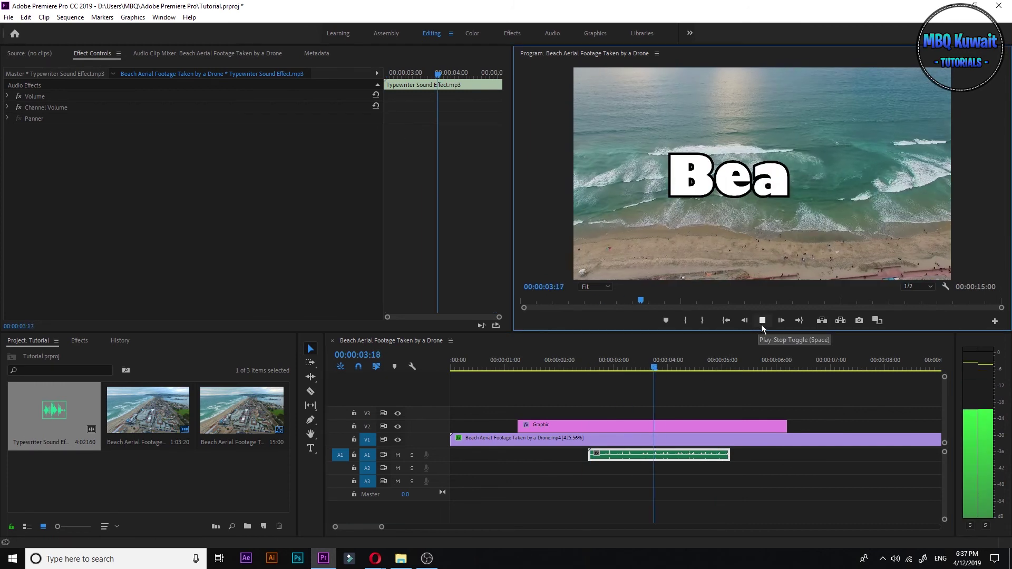
pyautogui.click(762, 321)
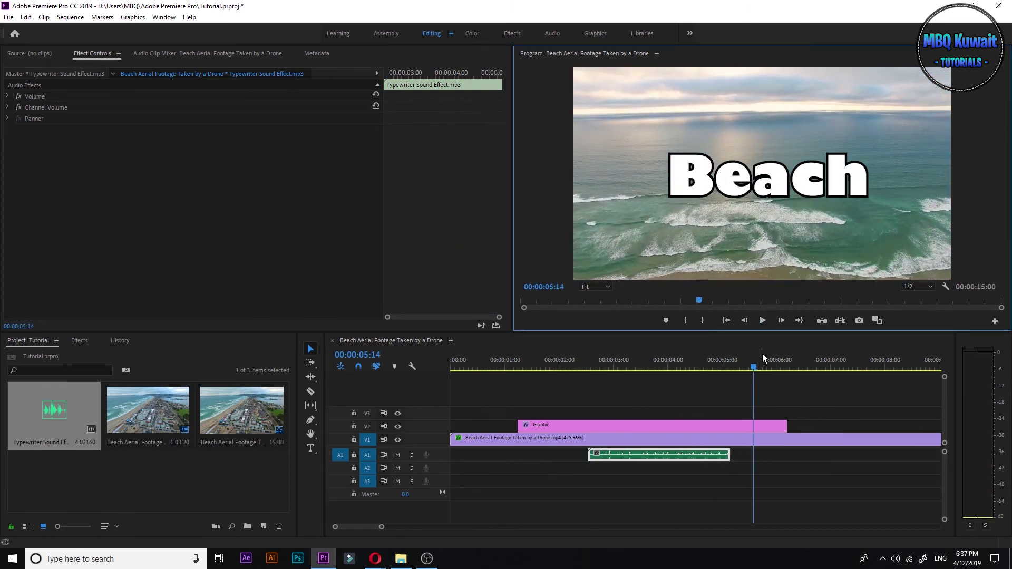
pyautogui.click(622, 467)
pyautogui.click(8, 19)
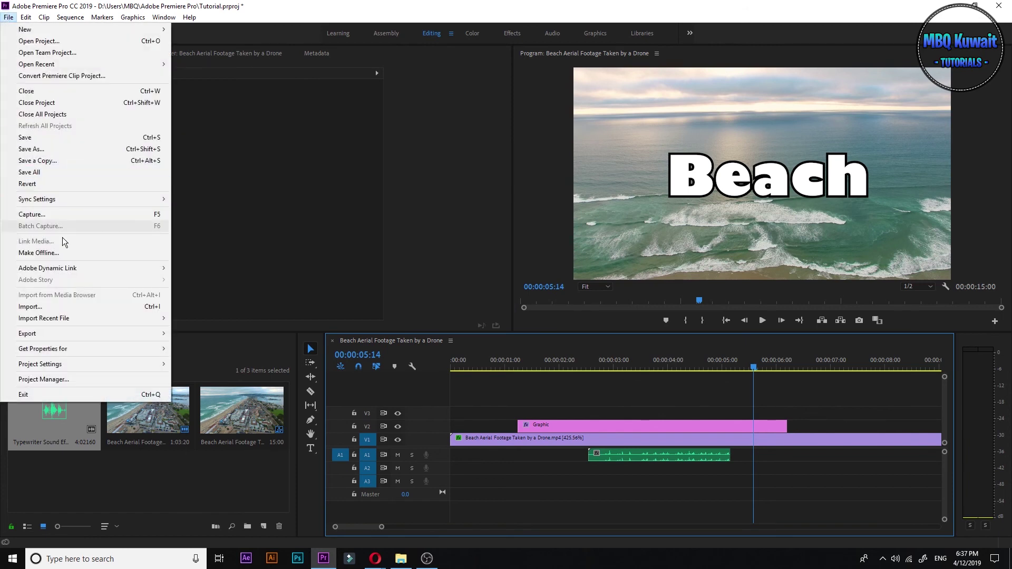
# Export the sequence as Type.mp4 with the YouTube 1080p Full HD H.264 preset.
pyautogui.moveTo(78, 335)
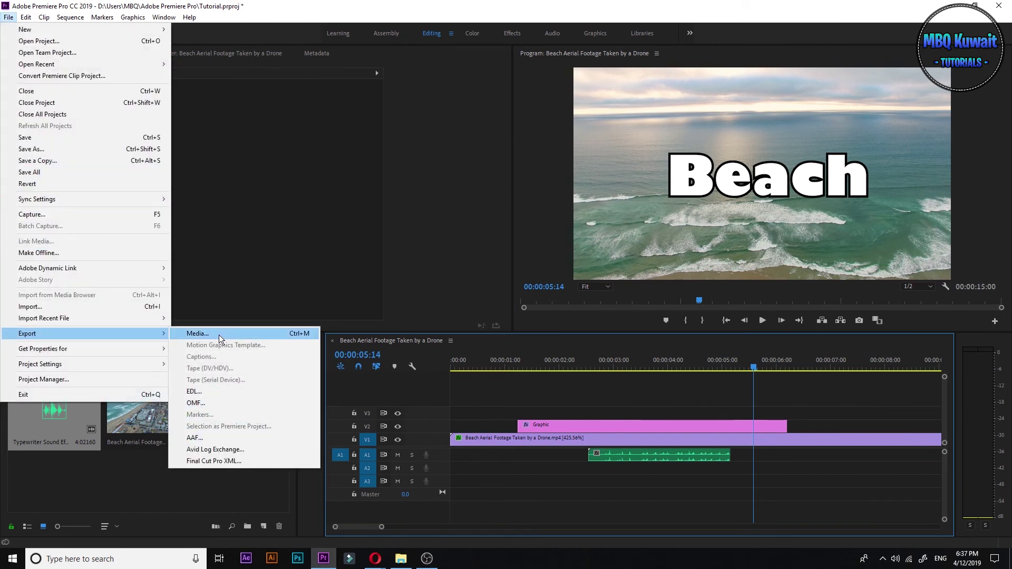
pyautogui.click(224, 334)
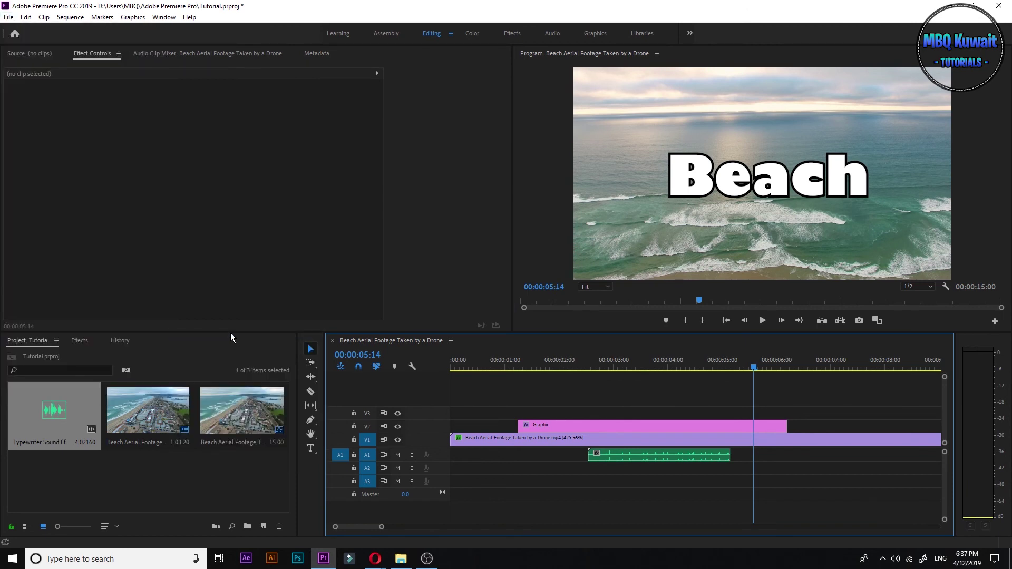
pyautogui.click(667, 166)
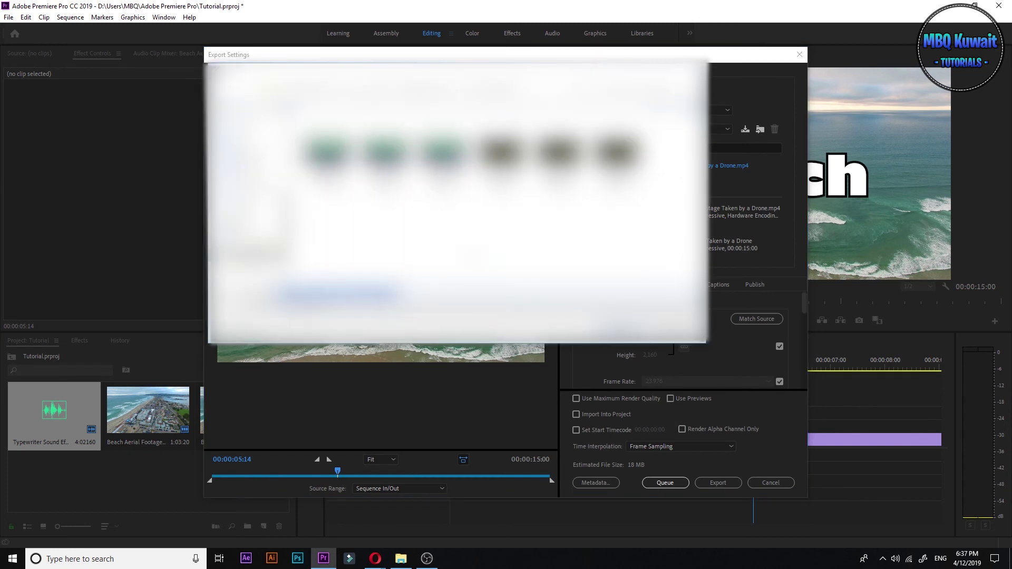
pyautogui.press('Return')
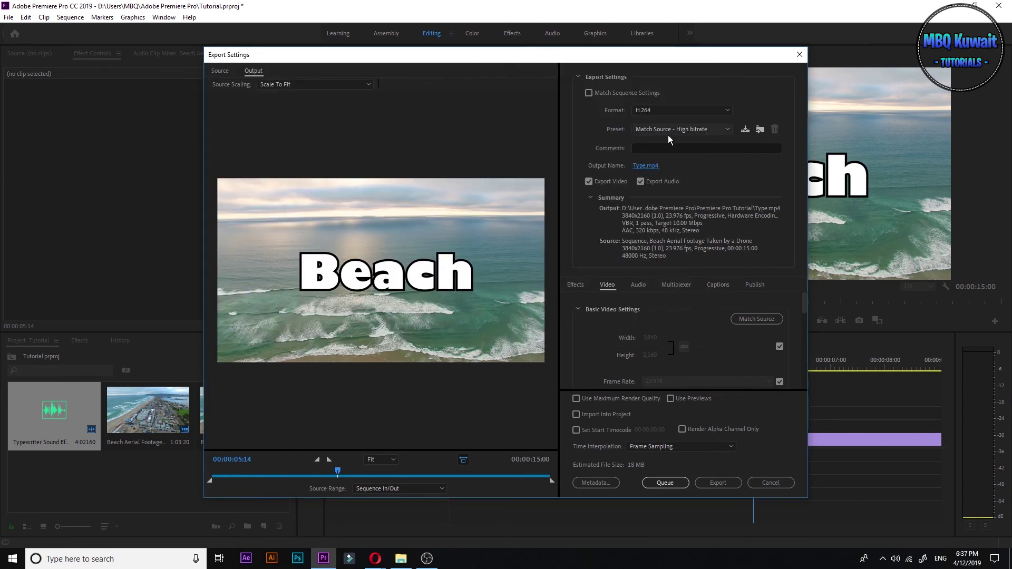
pyautogui.click(706, 483)
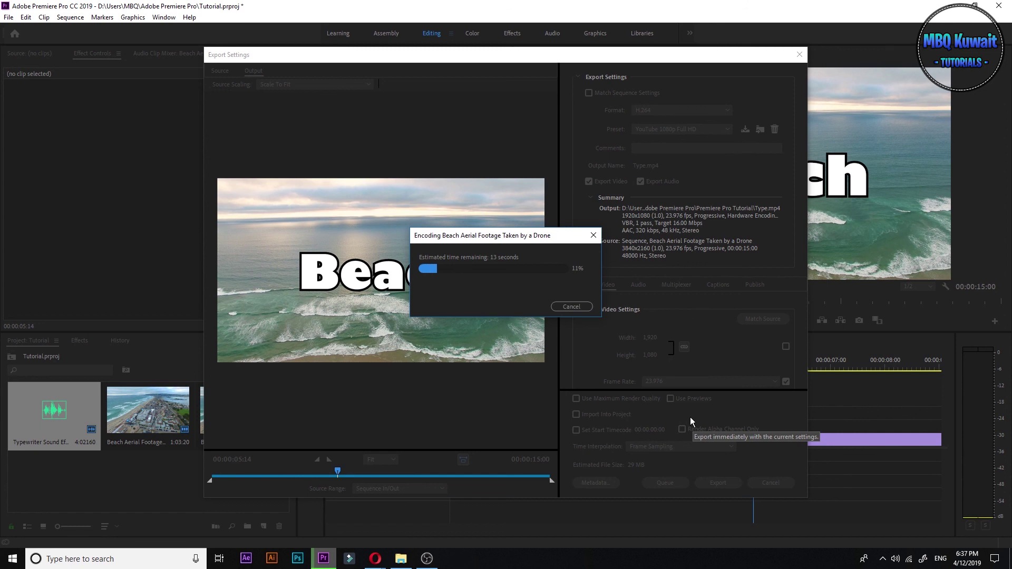